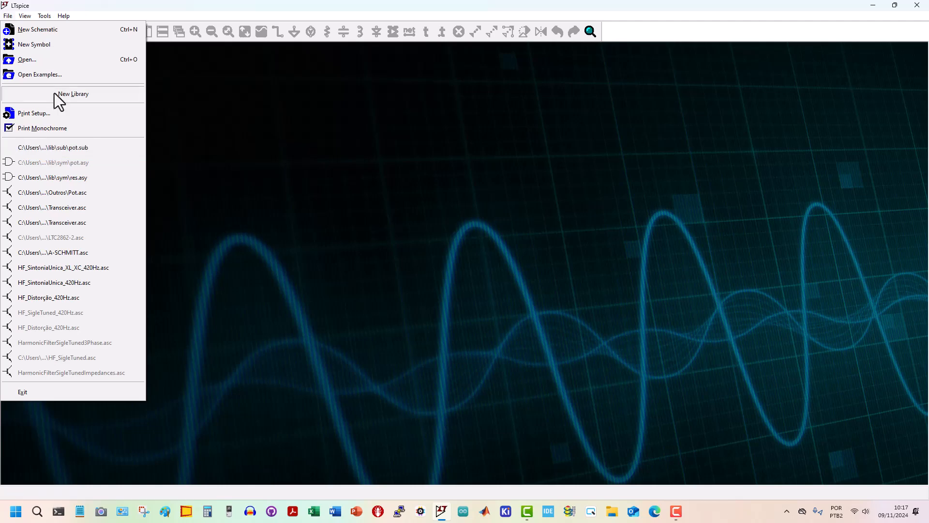
Open the recently used pot.sub file to review the potentiometer subcircuit netlist, and close it.
click(59, 160)
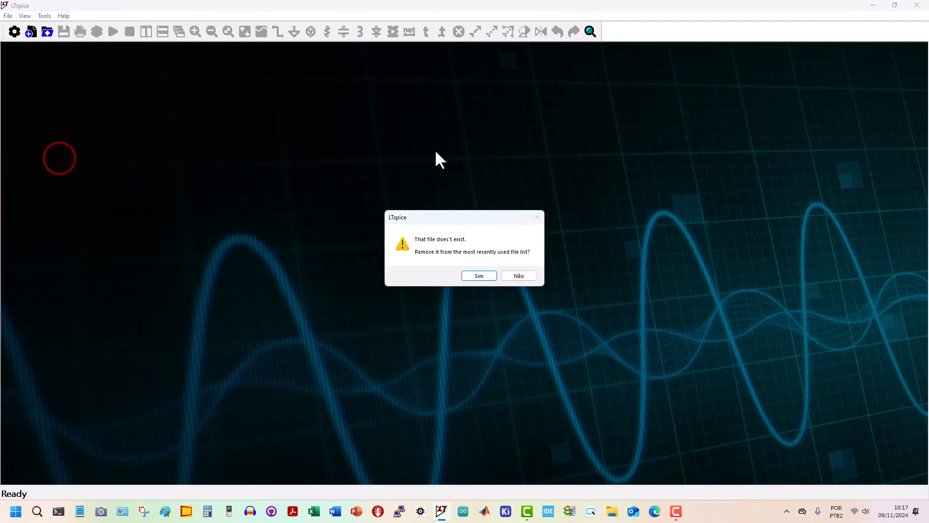
click(504, 274)
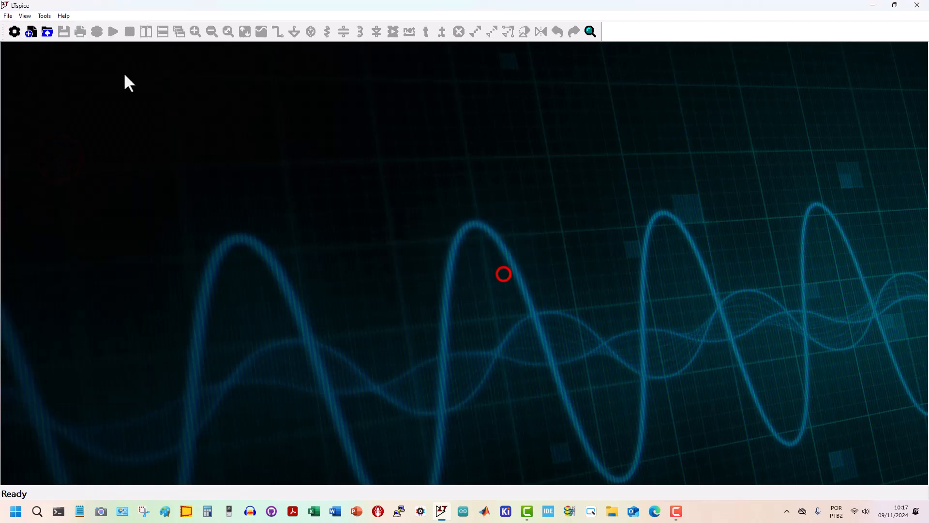
click(7, 17)
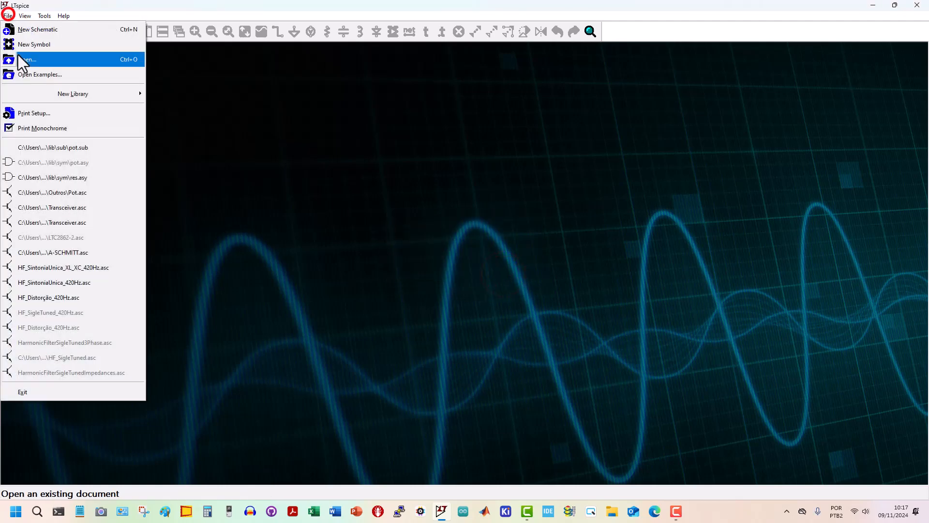
click(70, 149)
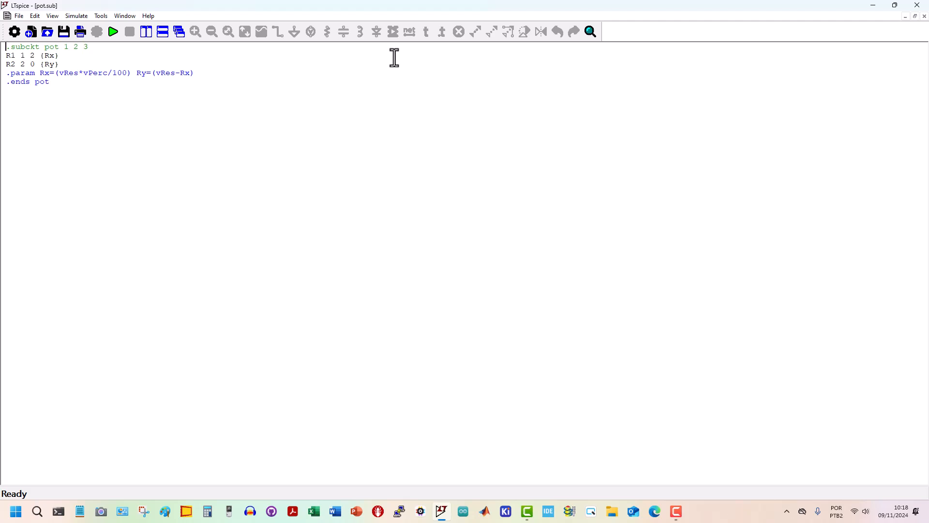
click(925, 16)
Start opening an existing file and restrict the listed files to Symbols (*.asy).
click(7, 16)
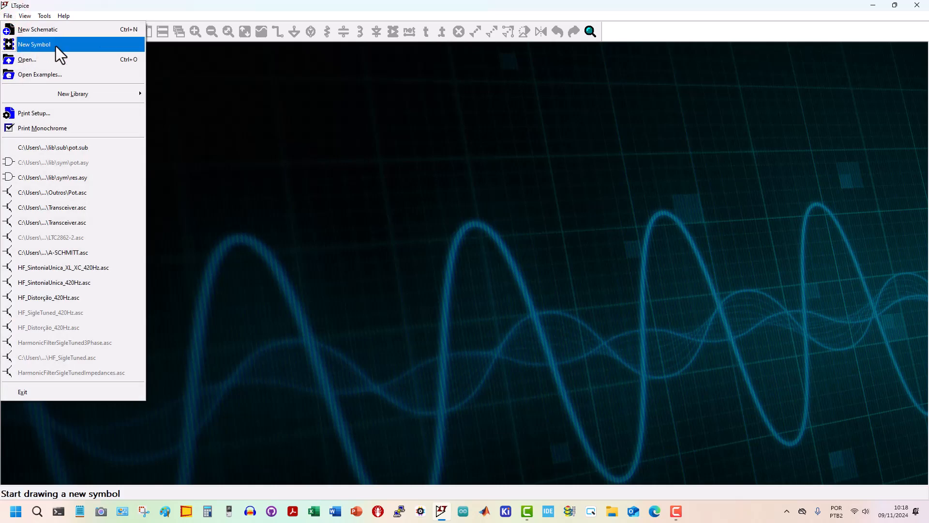
click(323, 148)
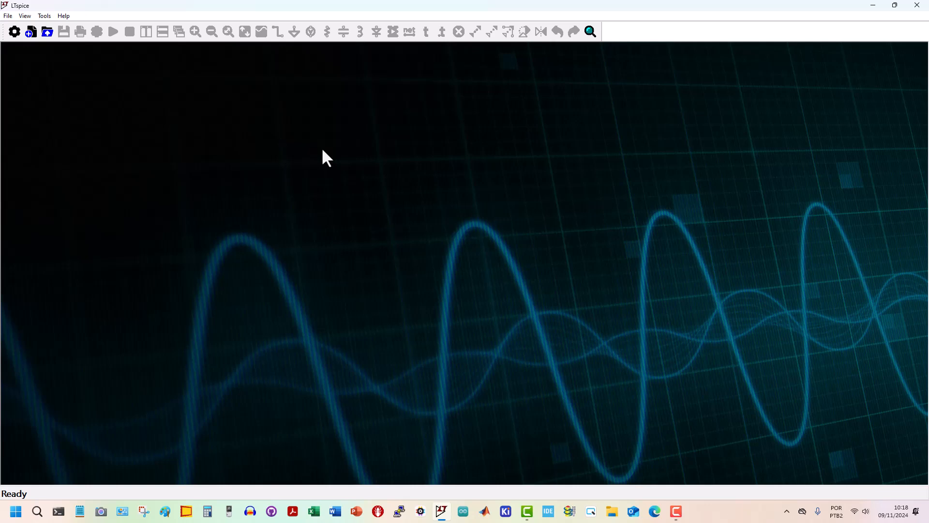
click(8, 15)
click(27, 59)
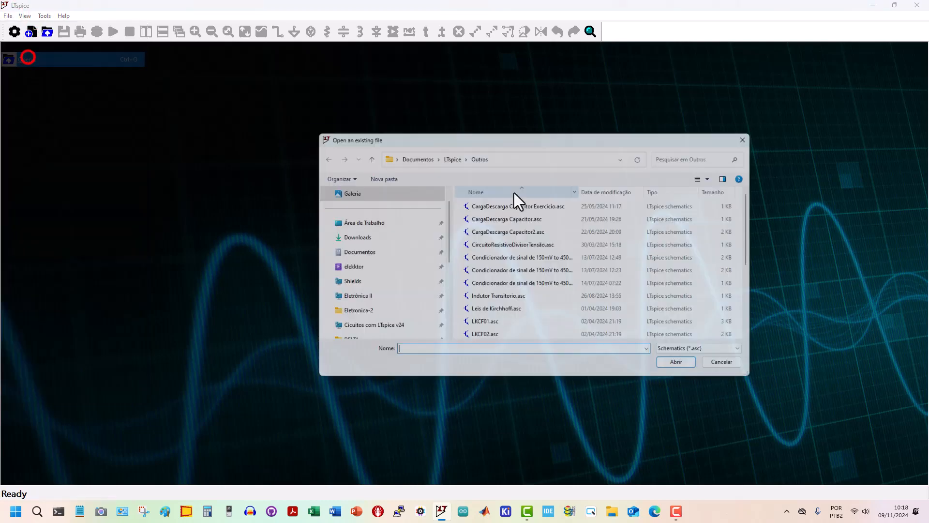
click(712, 355)
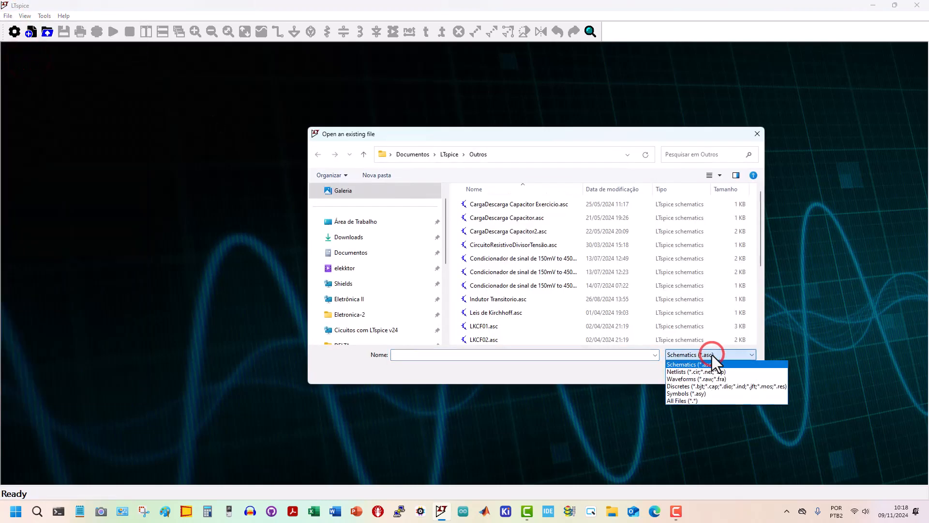
click(702, 393)
Browse for the symbol file in Disco Local (C:)\Usuários\USER\AppData\Local.
drag(444, 229, 442, 332)
click(365, 299)
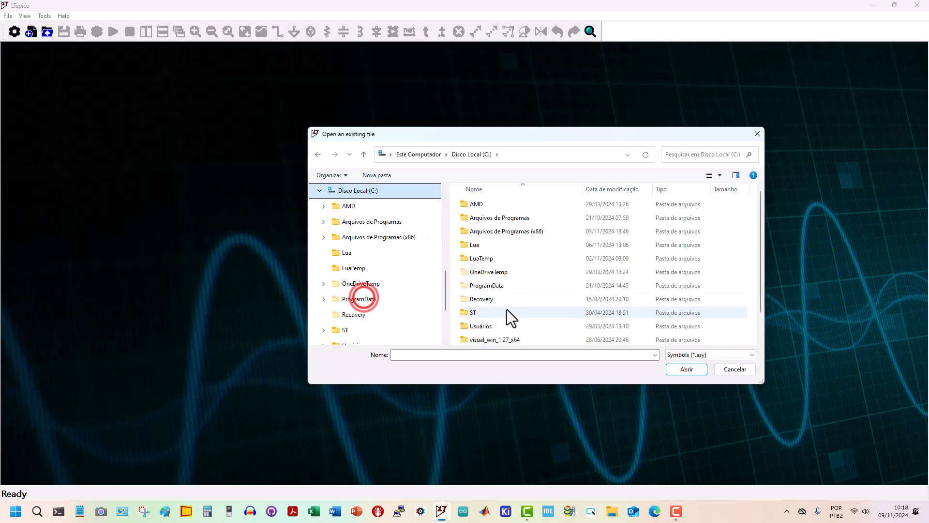
scroll(506, 323, down, 1)
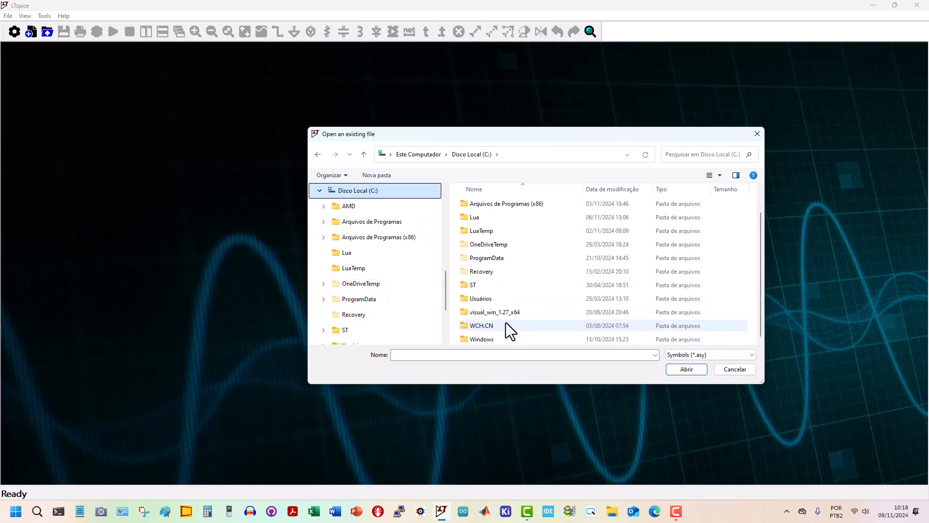
double_click(481, 299)
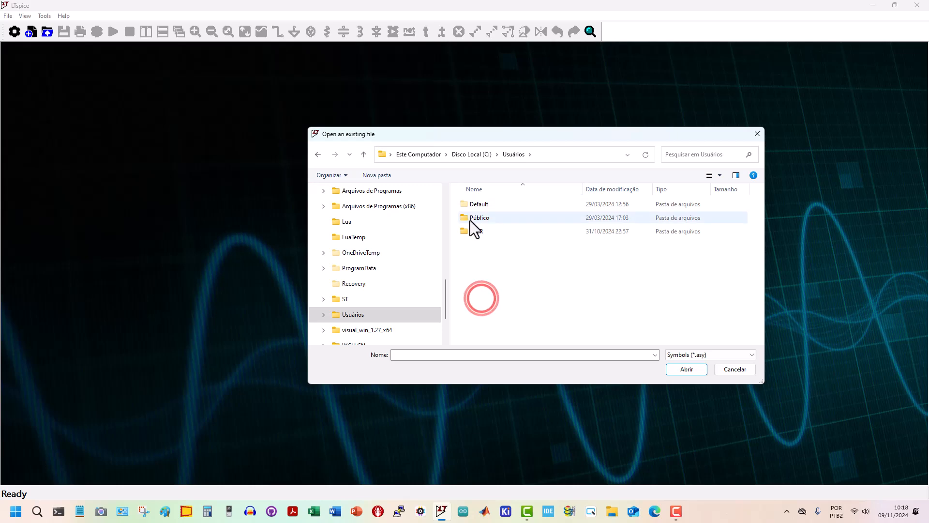
double_click(479, 232)
click(480, 286)
double_click(481, 285)
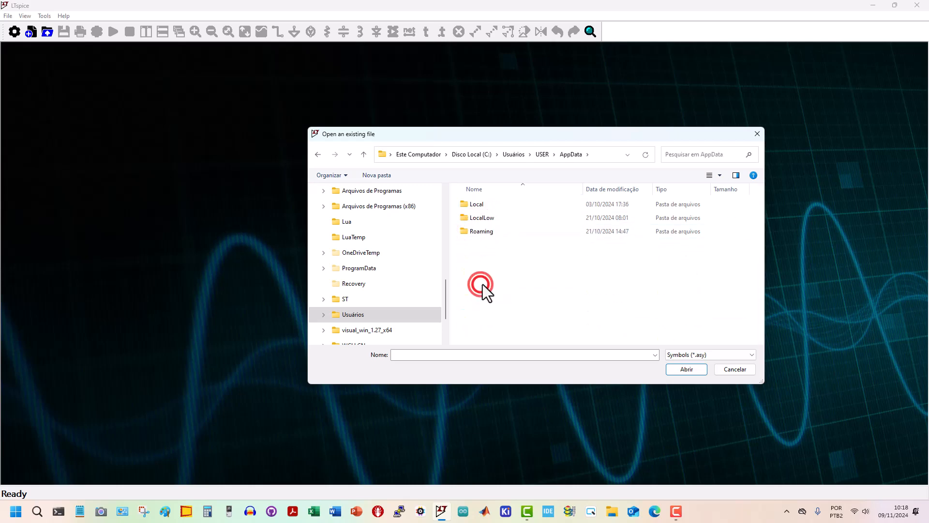
double_click(479, 206)
Go into the LTspice\lib\sym folder inside Local to reach the component symbols.
scroll(484, 310, down, 10)
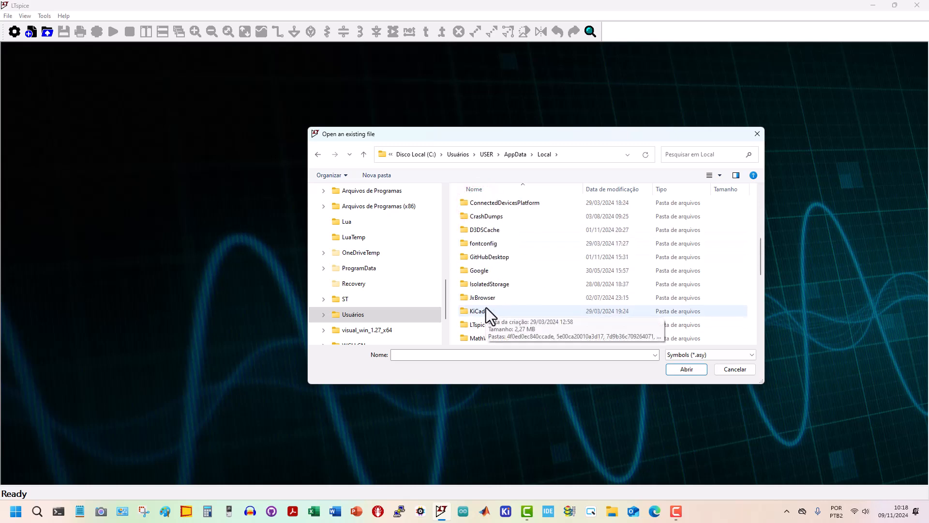
scroll(484, 323, down, 2)
scroll(484, 323, up, 3)
double_click(479, 242)
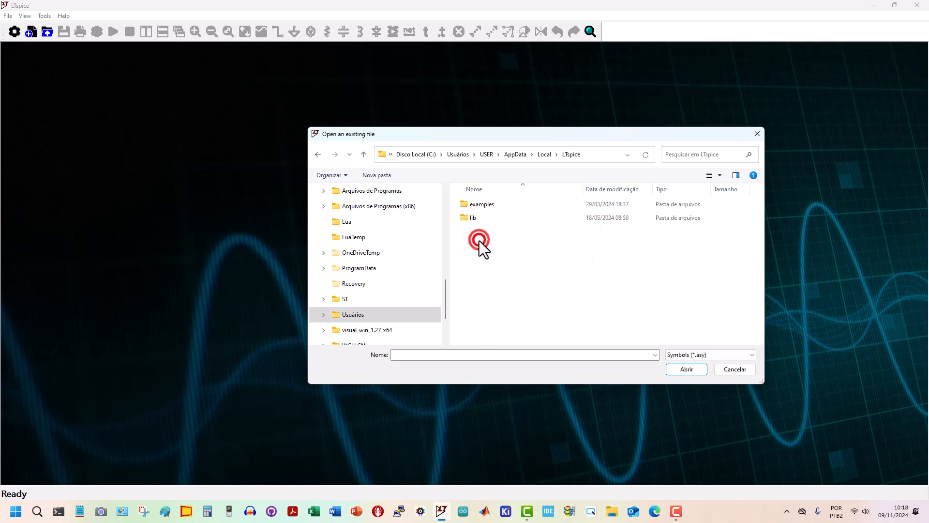
double_click(473, 219)
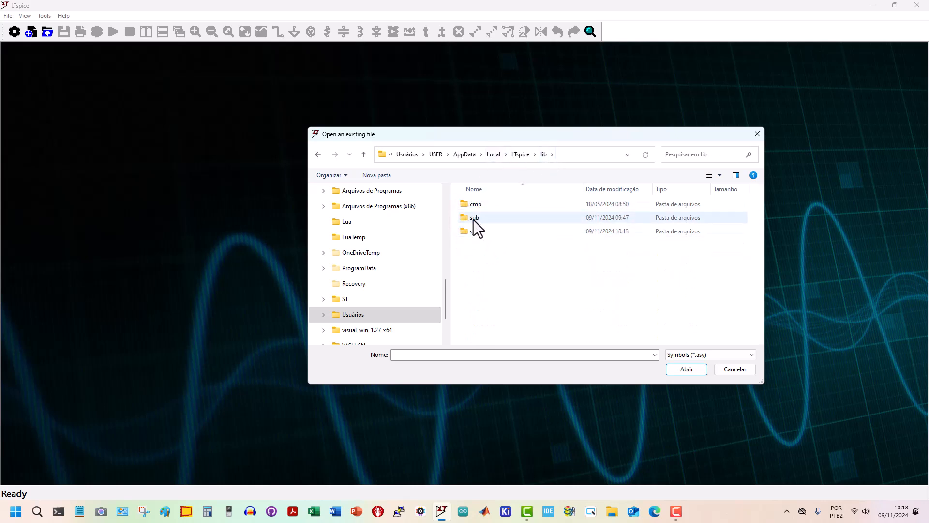
double_click(475, 231)
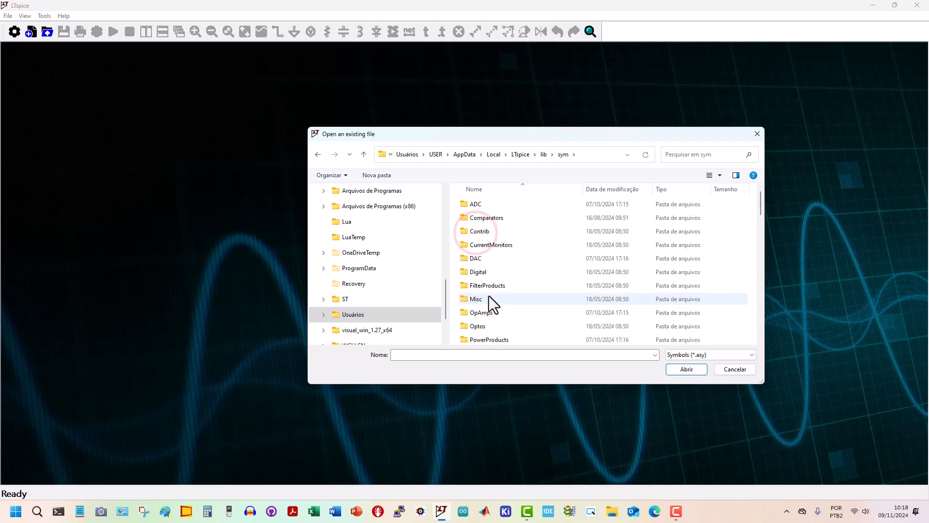
Open the resistor symbol file res.asy from the sym folder.
click(491, 298)
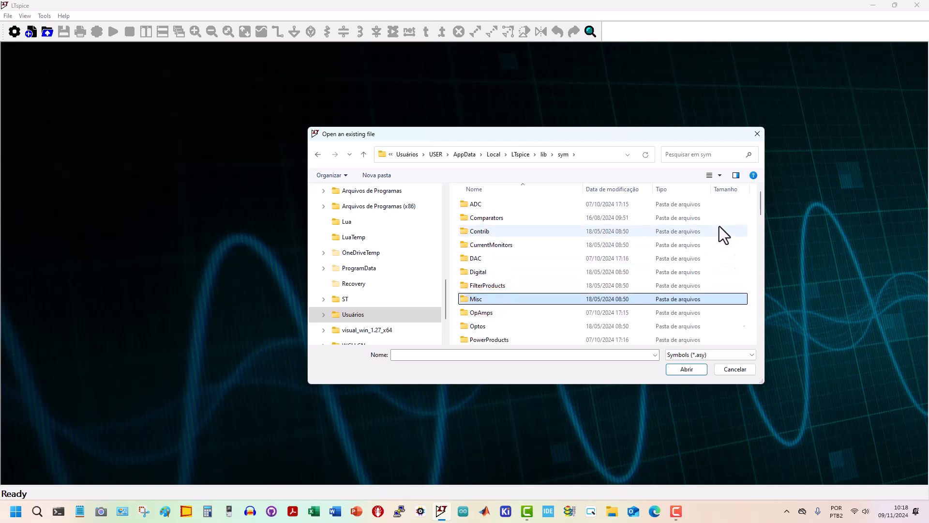
text(res.asy)
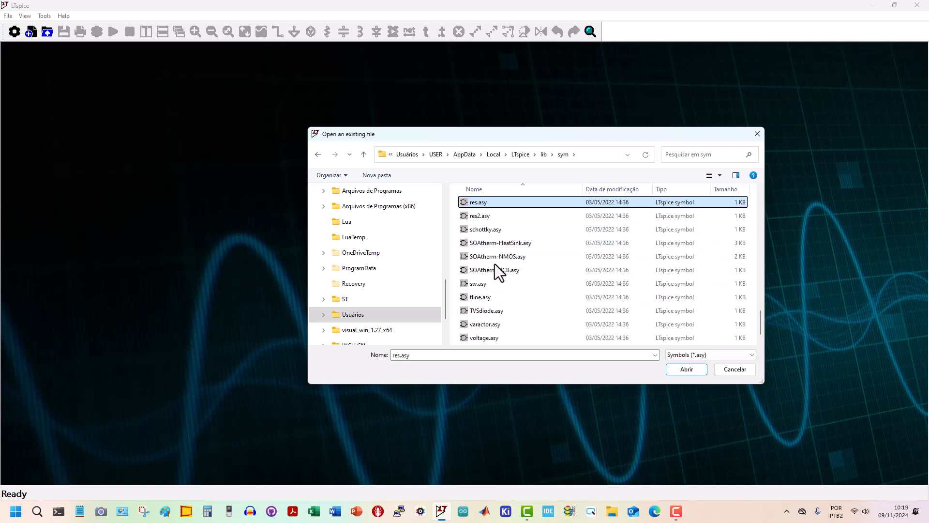
double_click(478, 202)
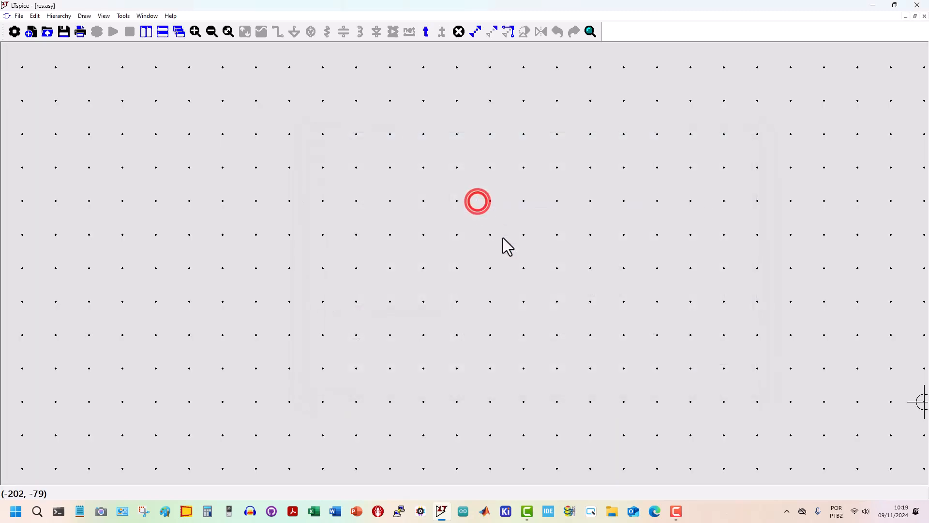
click(229, 32)
mouse_move(612, 265)
mouse_down()
mouse_move(494, 167)
mouse_move(552, 153)
mouse_move(498, 148)
mouse_up()
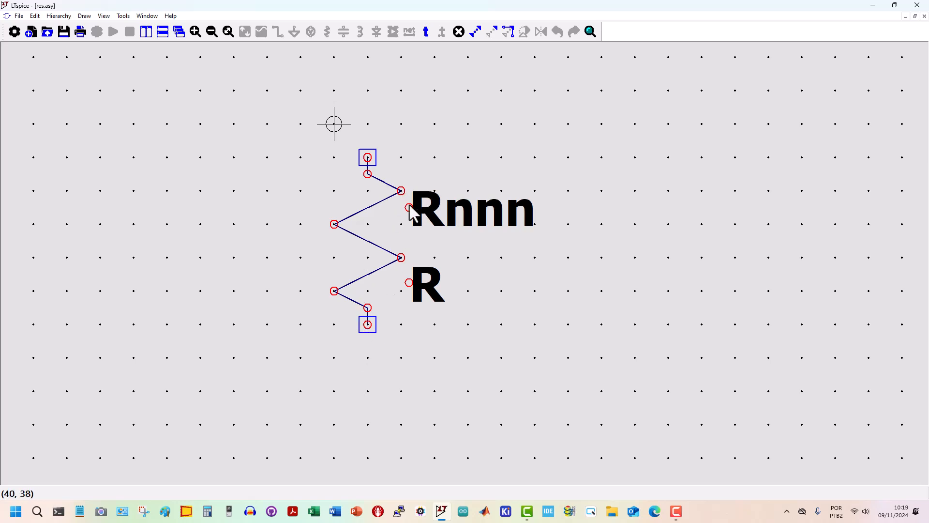
Start saving the resistor symbol as a new file and browse to Disco Local (C:)\Usuários\USER\AppData\Local.
click(20, 16)
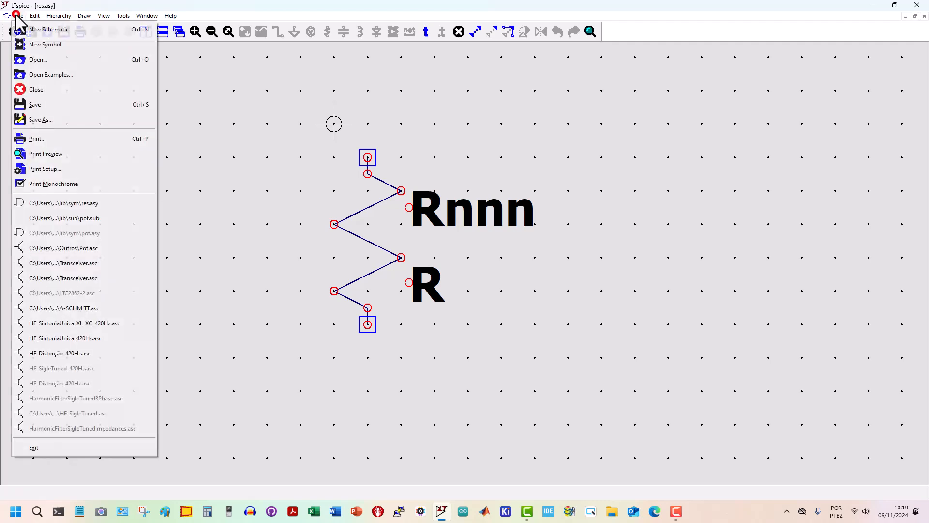
click(38, 120)
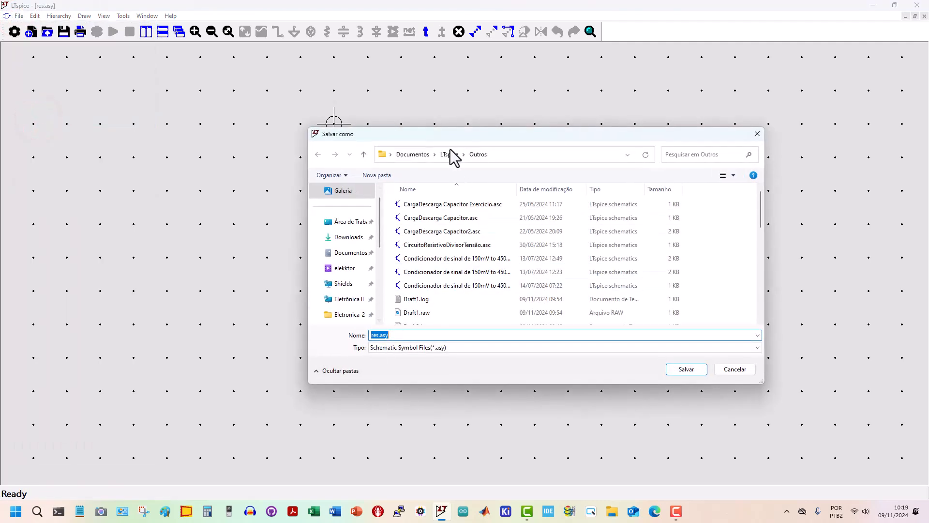
drag(378, 223, 387, 301)
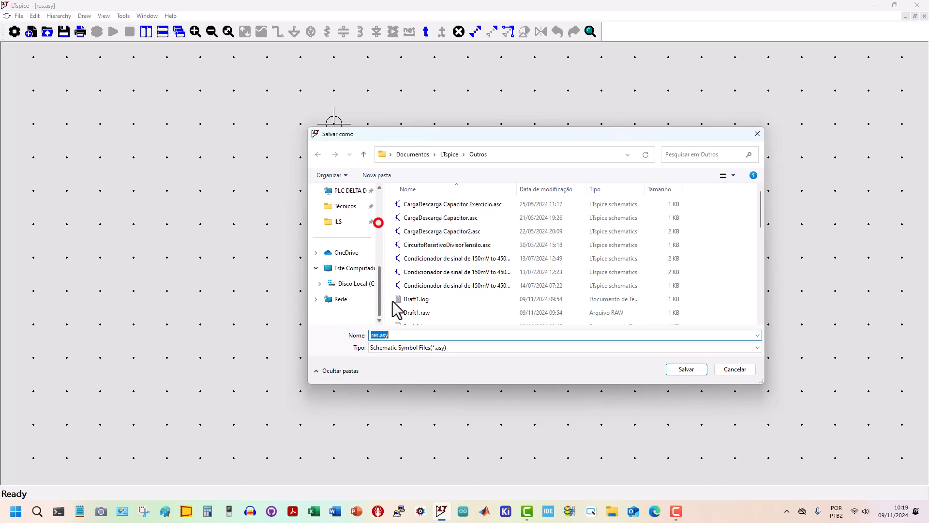
click(356, 283)
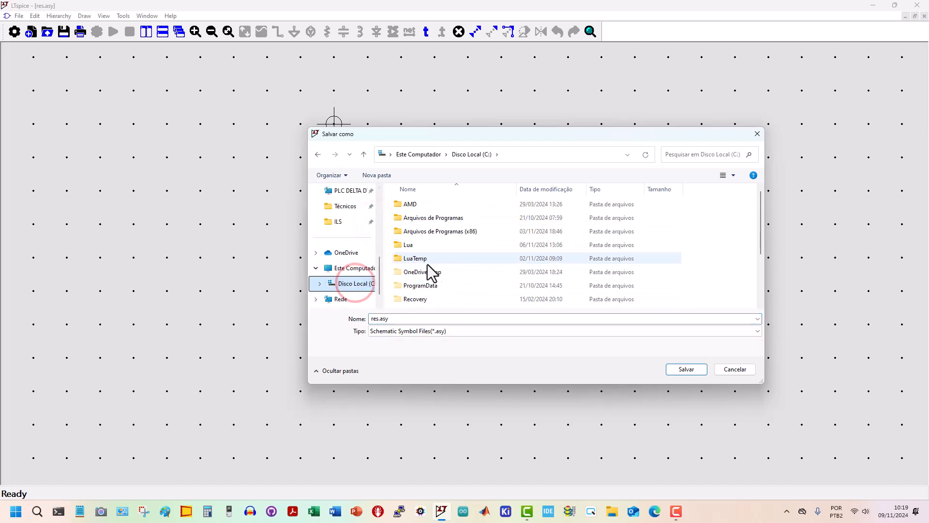
scroll(421, 281, down, 2)
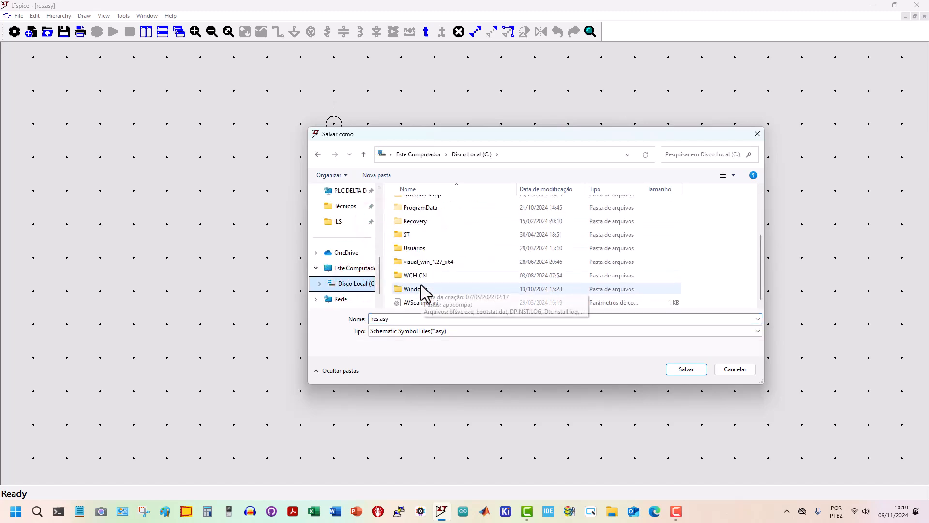
click(414, 248)
double_click(414, 248)
double_click(412, 231)
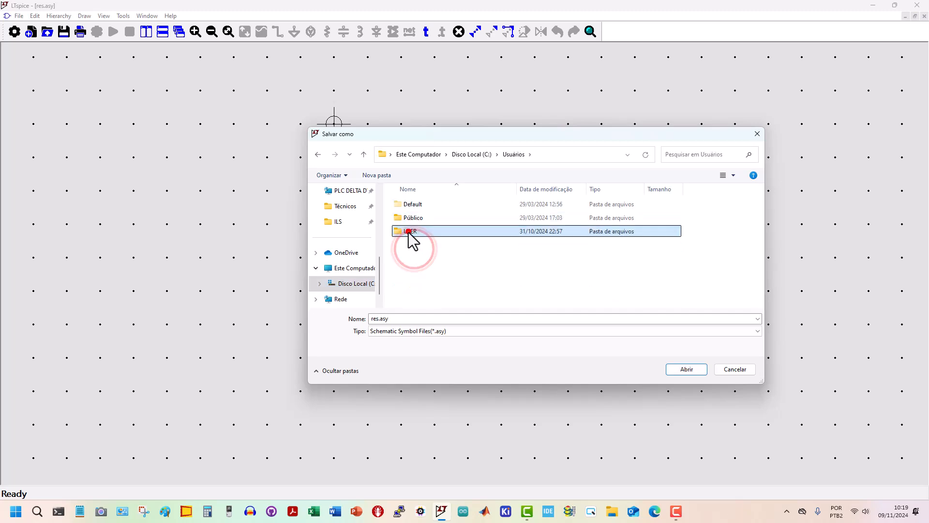
double_click(416, 285)
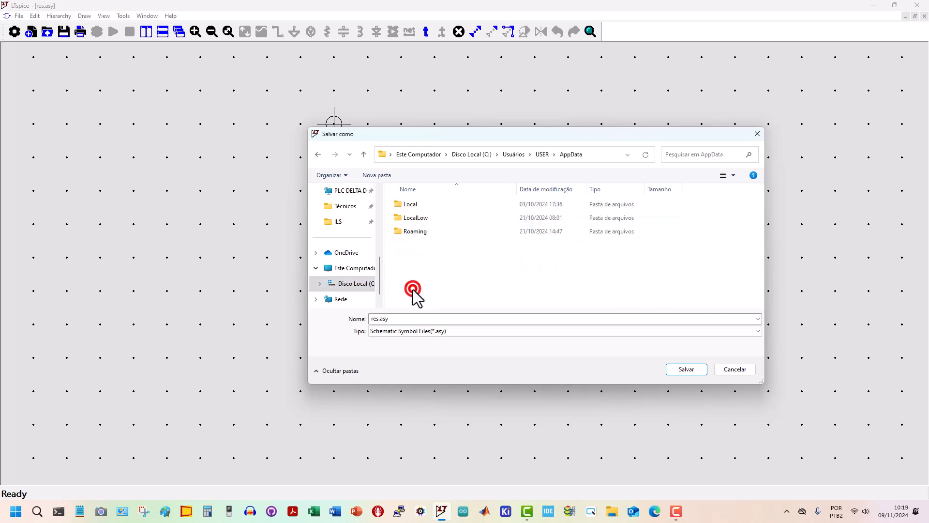
click(414, 204)
double_click(414, 204)
Choose the LTspice\lib\sym folder as the save location for the symbol copy.
scroll(450, 270, down, 5)
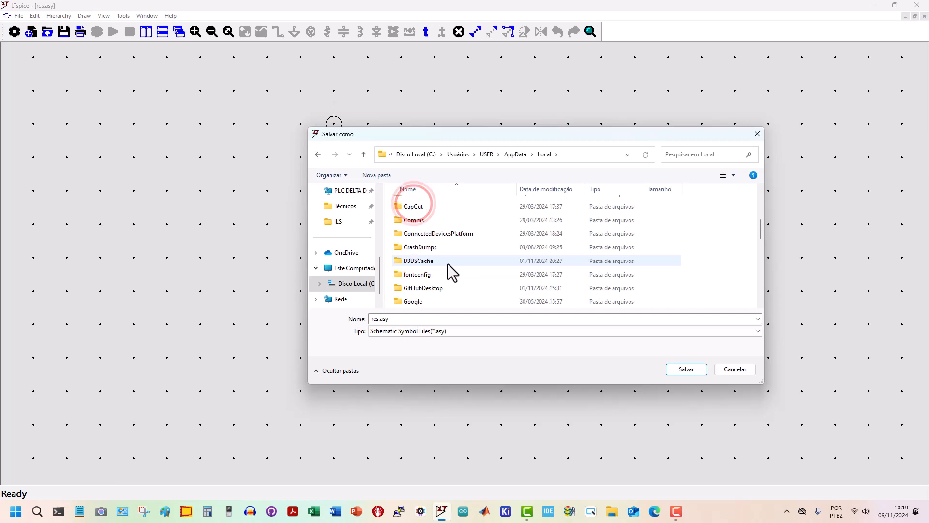
click(410, 274)
double_click(410, 274)
double_click(408, 218)
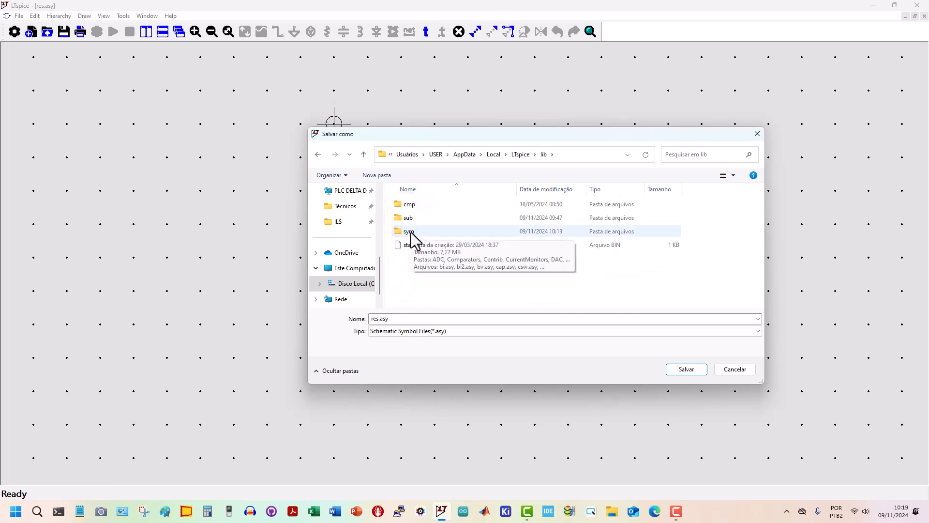
double_click(409, 231)
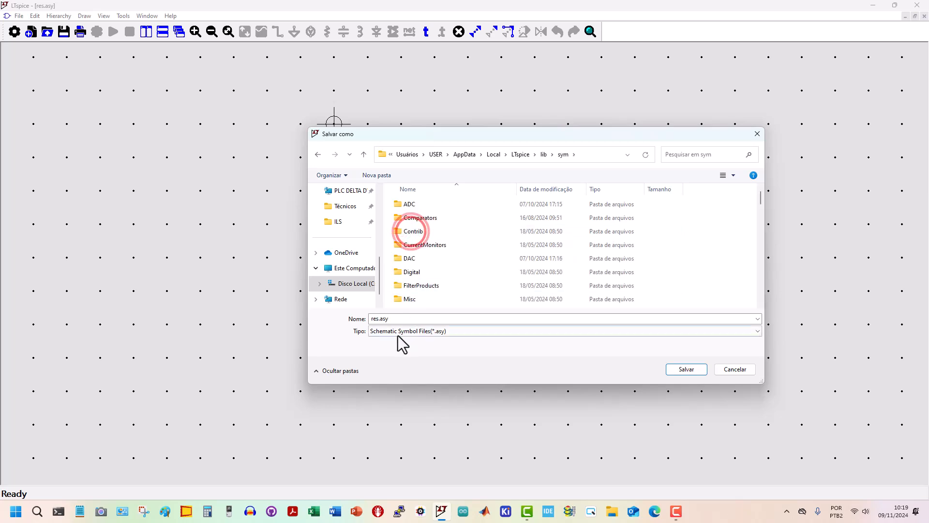
Name the symbol copy pot.asy and save it in the application data folder anyway.
double_click(380, 318)
click(380, 320)
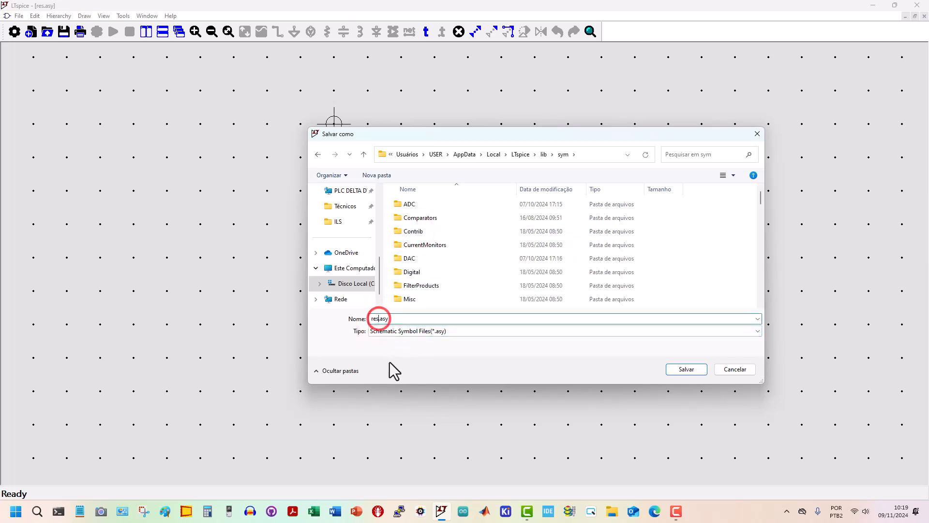
key(shift+Home)
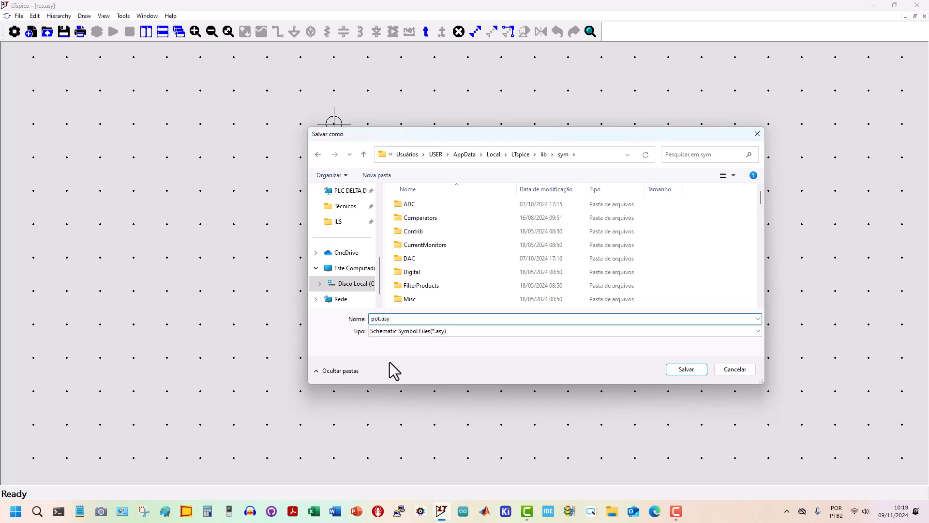
key(Return)
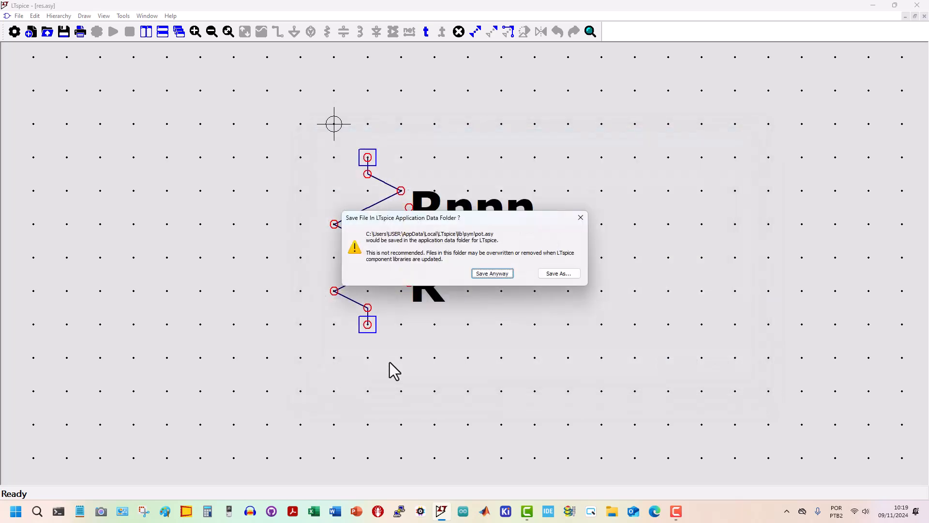
click(485, 274)
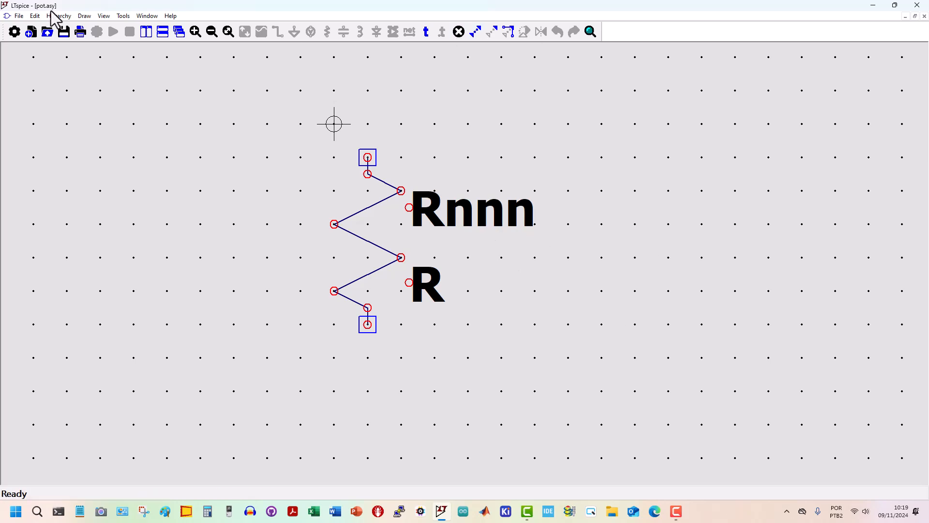
Delete the Rnnn and R text labels beside the resistor drawing in the pot symbol.
click(459, 33)
click(462, 223)
click(440, 283)
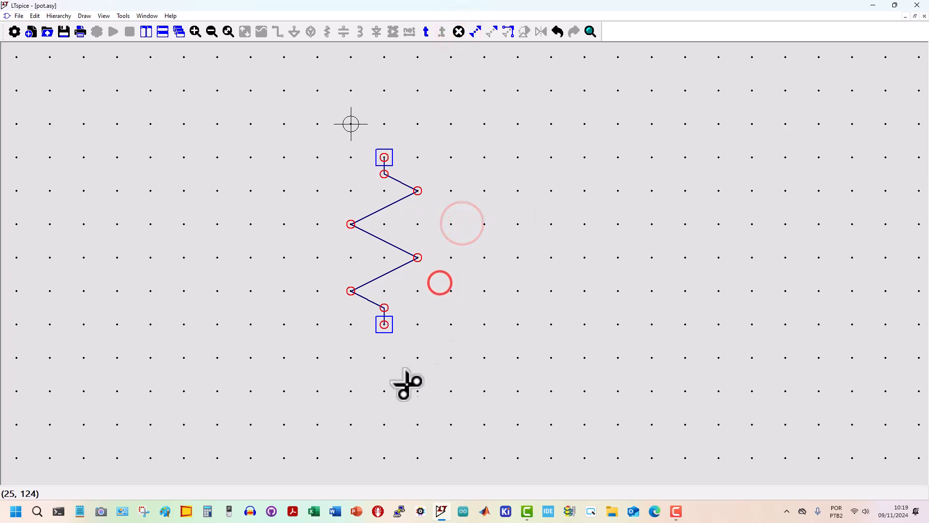
Delete the two pins and the short vertical leads at both ends of the resistor zigzag.
click(384, 324)
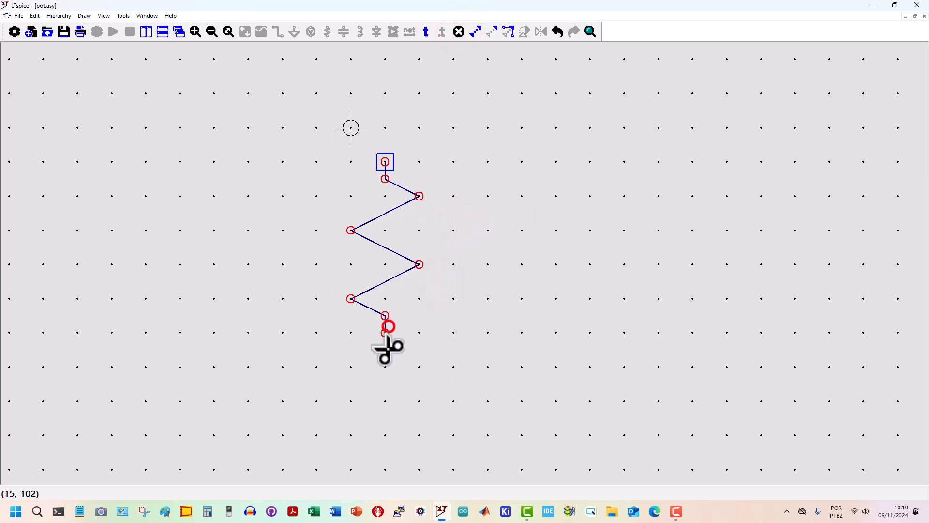
click(386, 174)
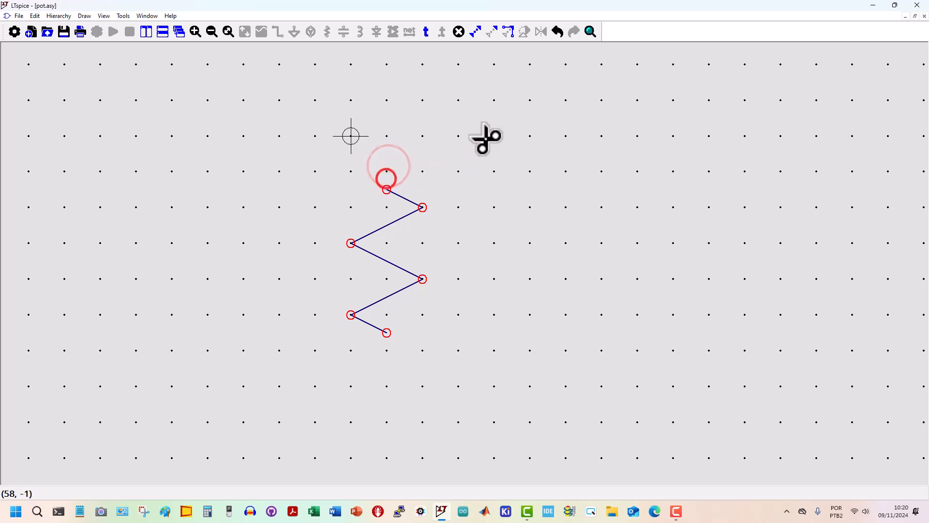
right_click(530, 185)
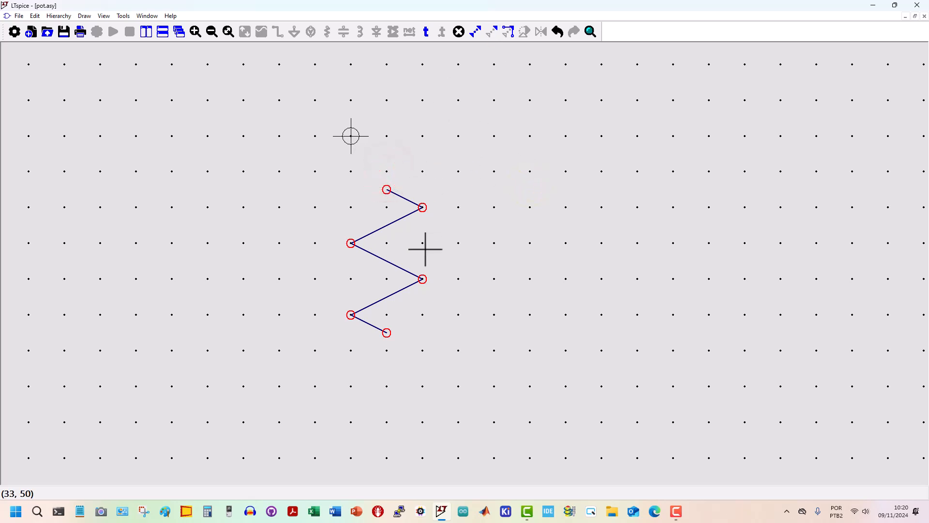
Move the zigzag so a left vertex sits on the origin, and shift its short end segments outward, mirroring the lower one.
drag(529, 197, 519, 276)
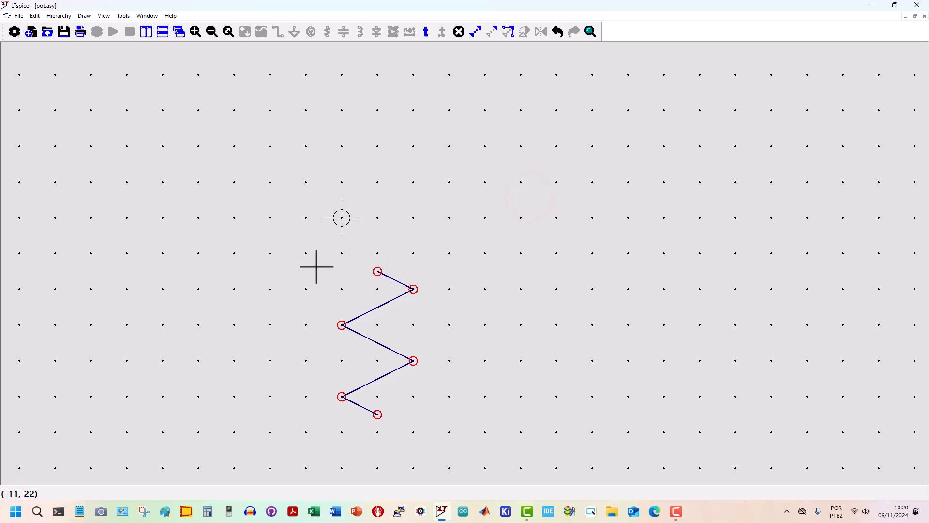
click(507, 32)
drag(303, 249, 444, 441)
drag(491, 365, 492, 342)
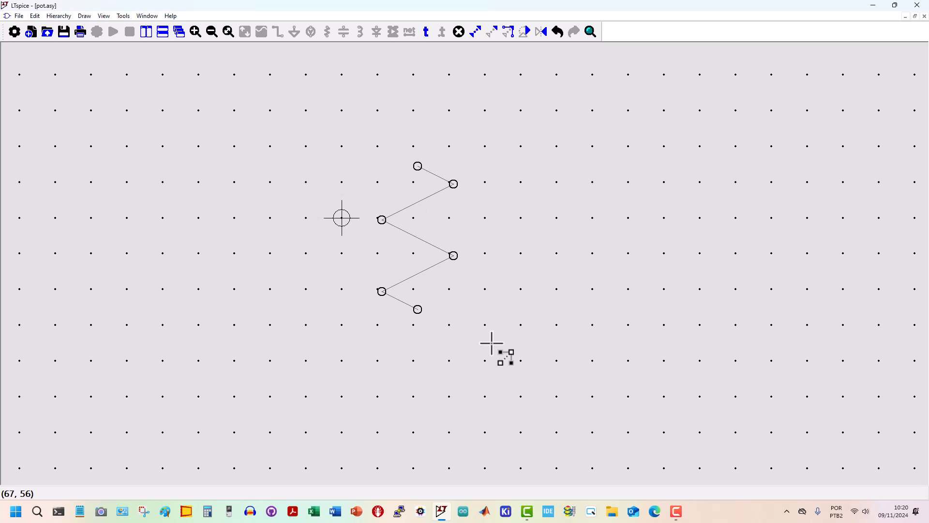
drag(492, 343, 451, 342)
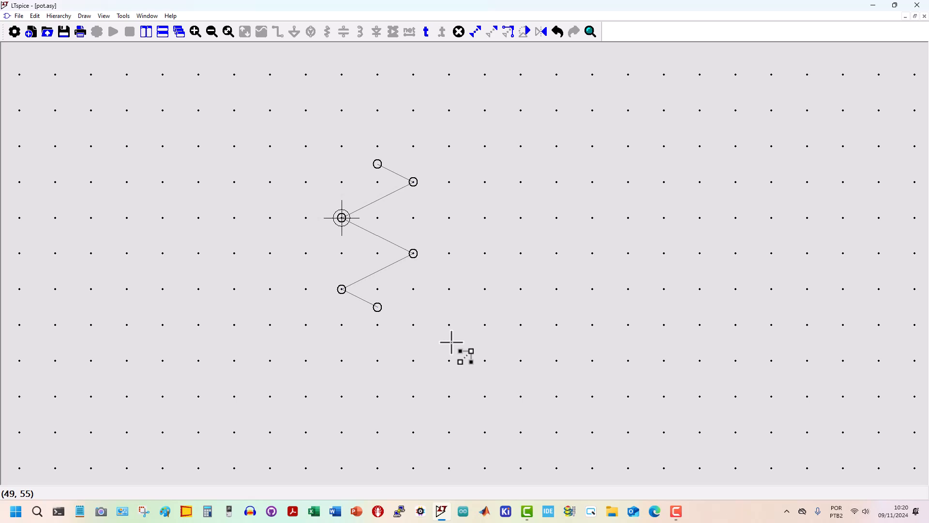
click(452, 343)
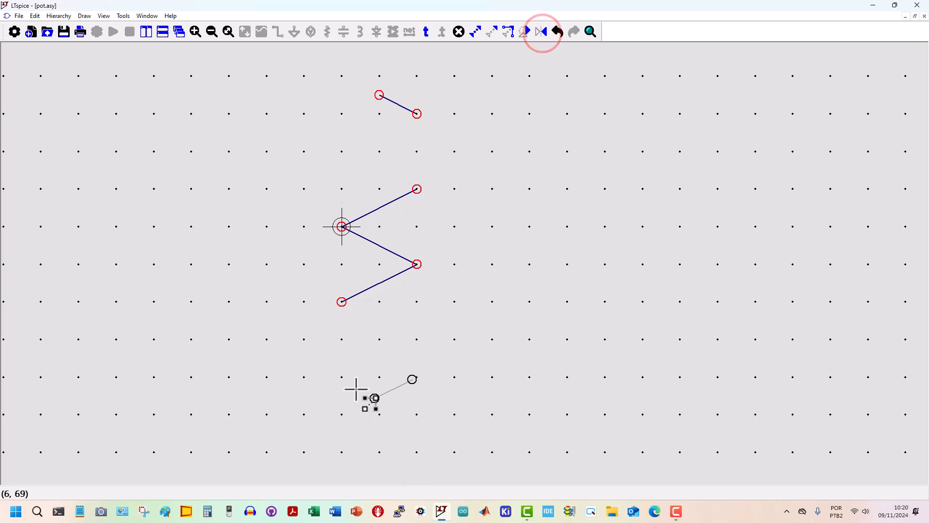
click(360, 424)
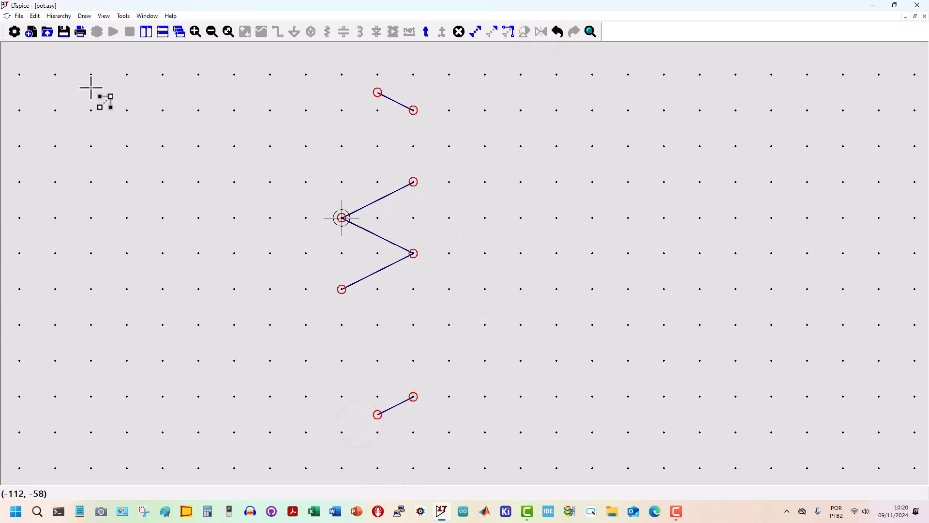
Draw lines extending the zigzag up to the upper end segment and down one more diagonal from its lowest left vertex.
click(85, 16)
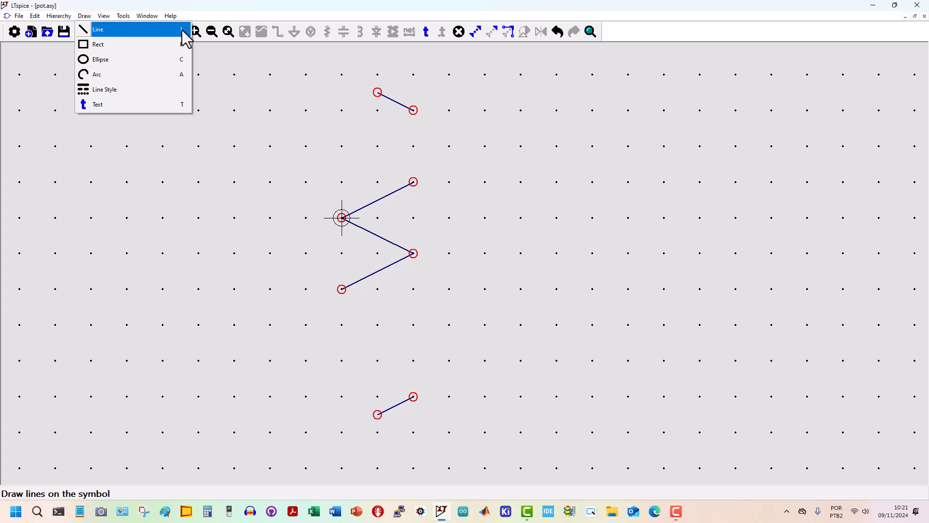
click(246, 153)
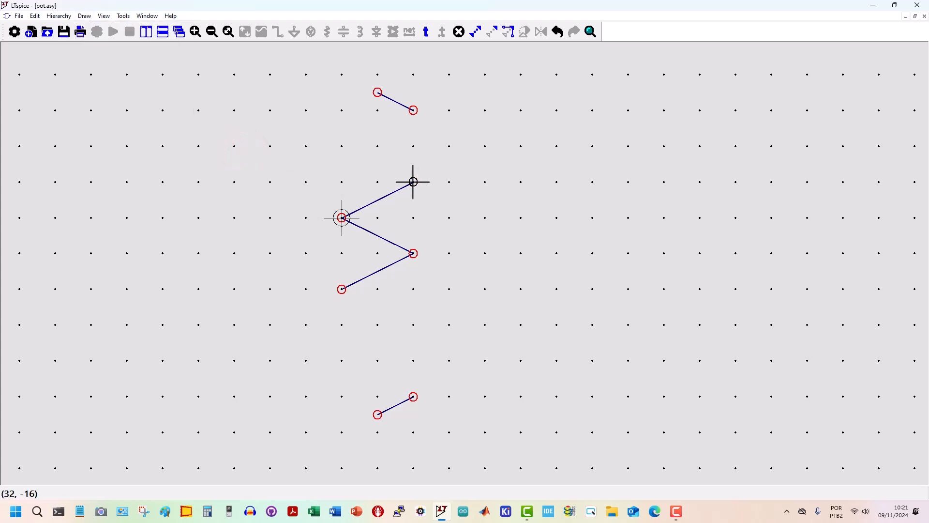
click(341, 146)
click(414, 111)
right_click(481, 160)
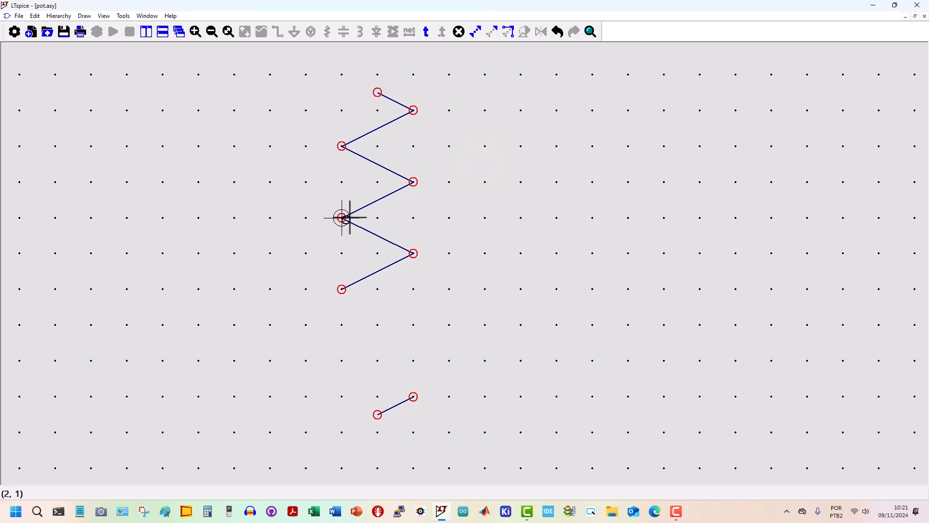
click(342, 289)
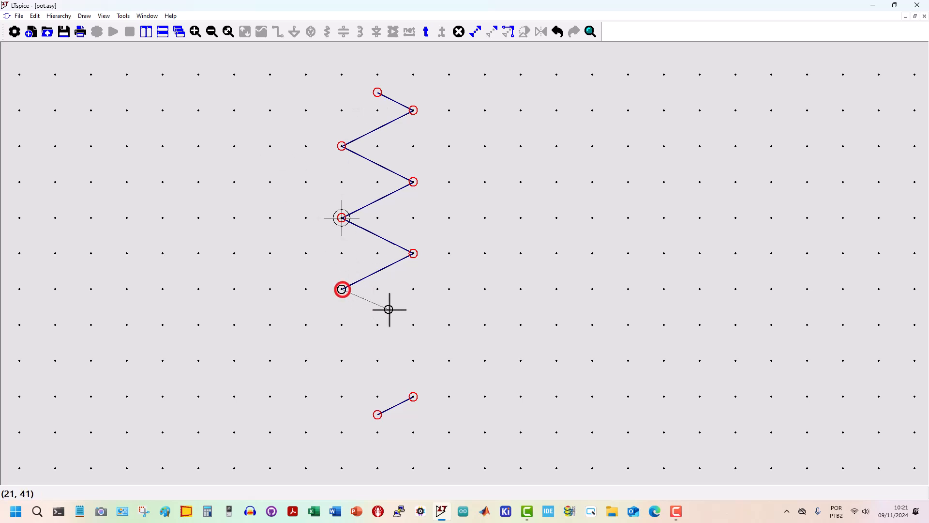
click(413, 325)
right_click(455, 362)
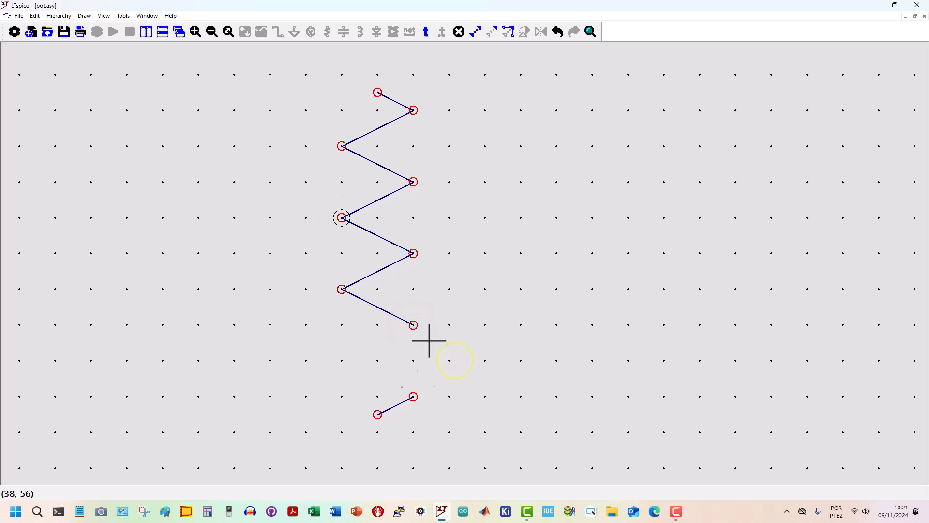
Move the detached lower end segment up to join the bottom of the zigzag.
click(509, 32)
click(392, 408)
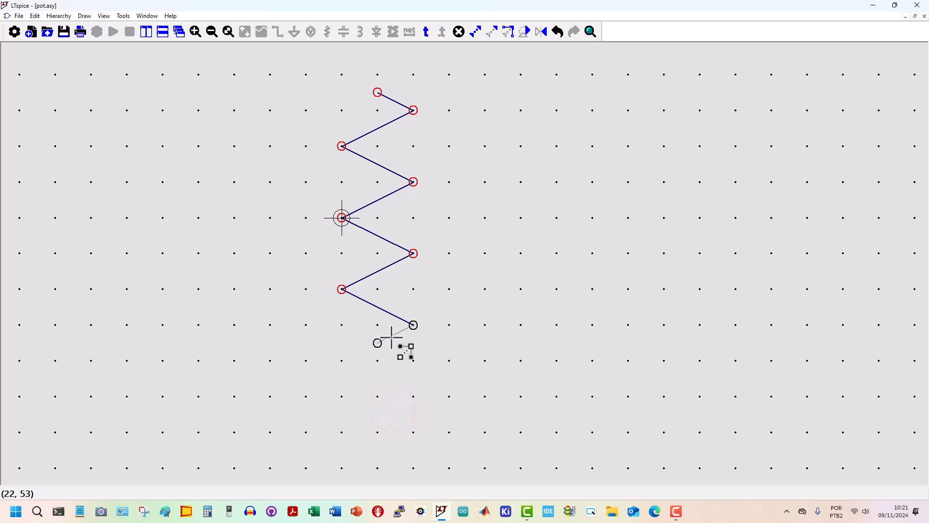
click(389, 335)
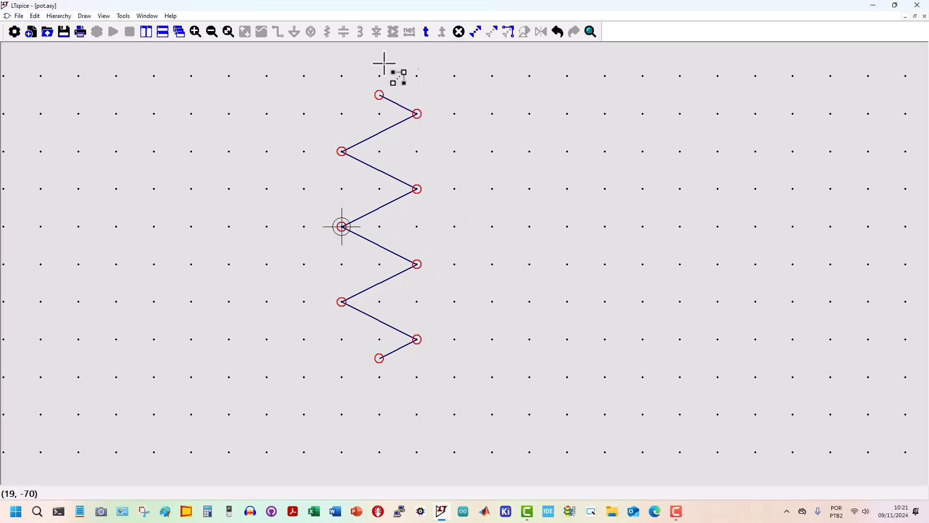
click(474, 209)
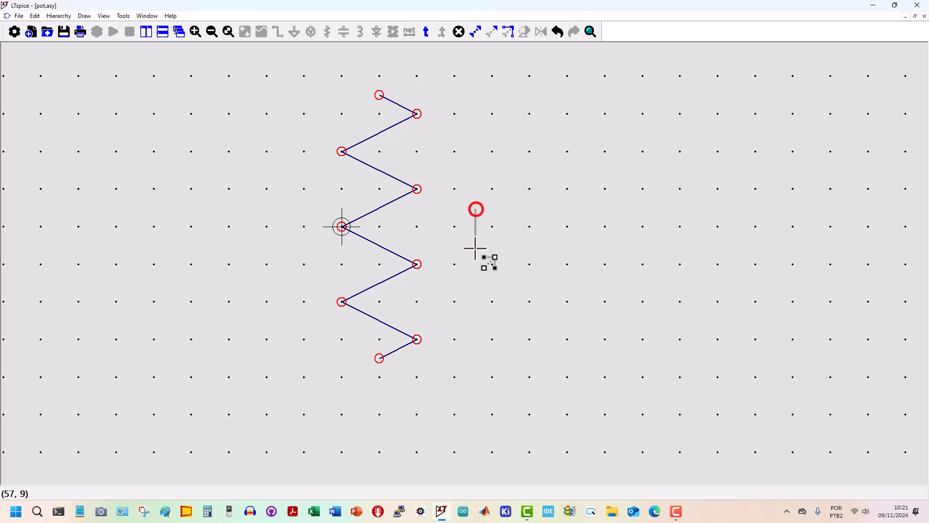
right_click(497, 218)
Draw a vertical lead of one and a half grid spaces outward from each end of the zigzag.
drag(498, 217, 519, 245)
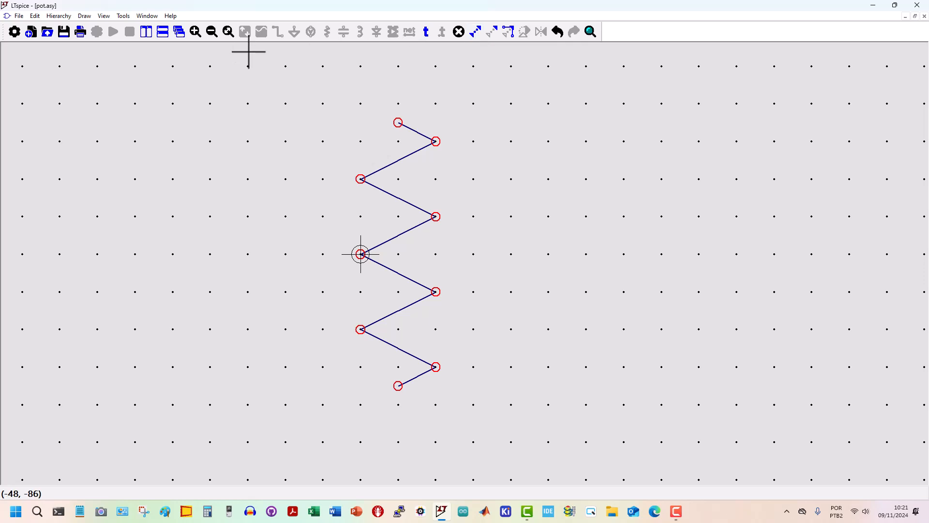
key(p)
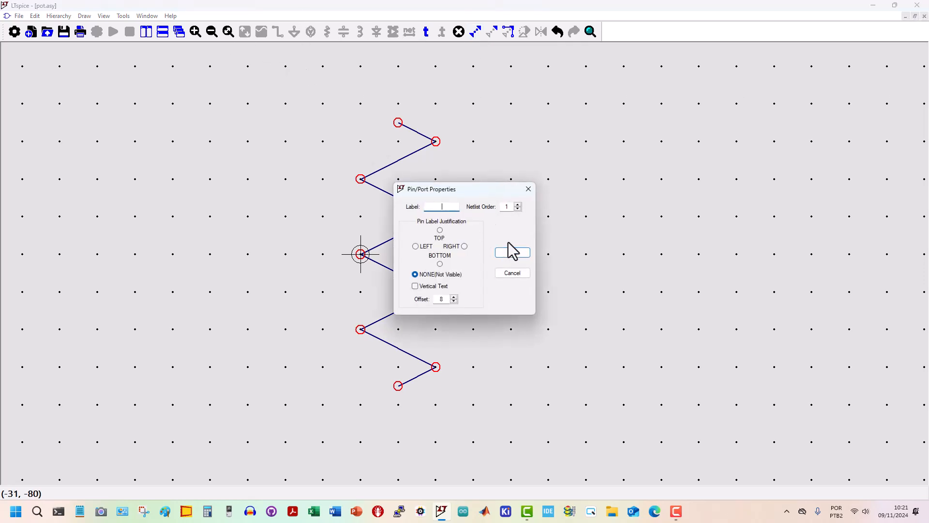
click(528, 189)
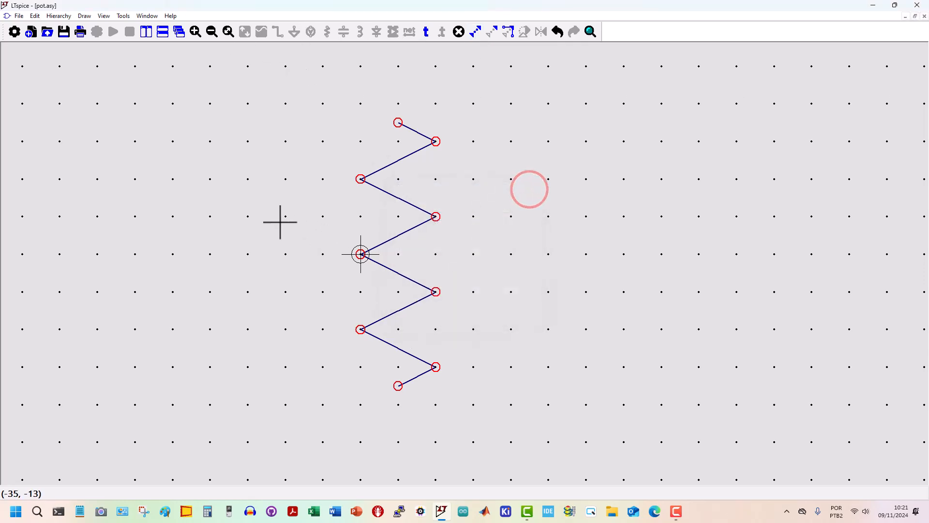
click(398, 122)
click(399, 66)
right_click(505, 209)
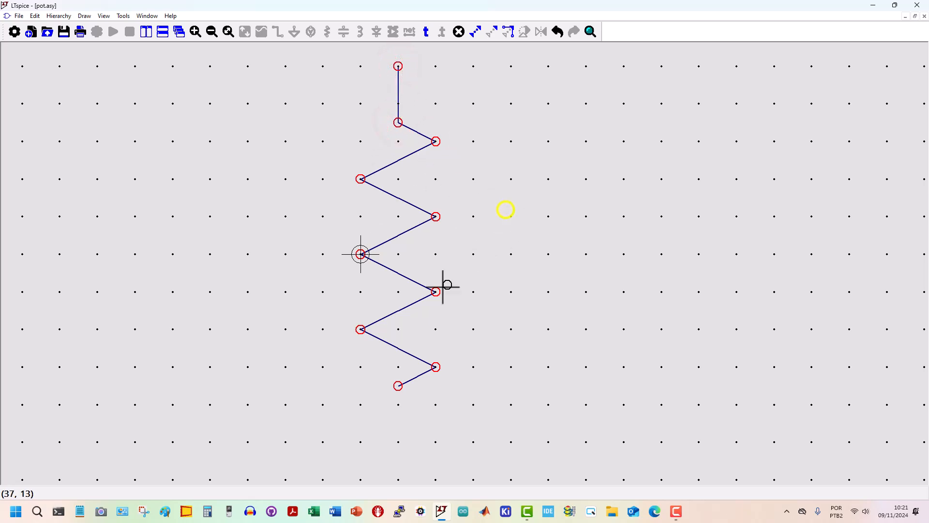
click(398, 386)
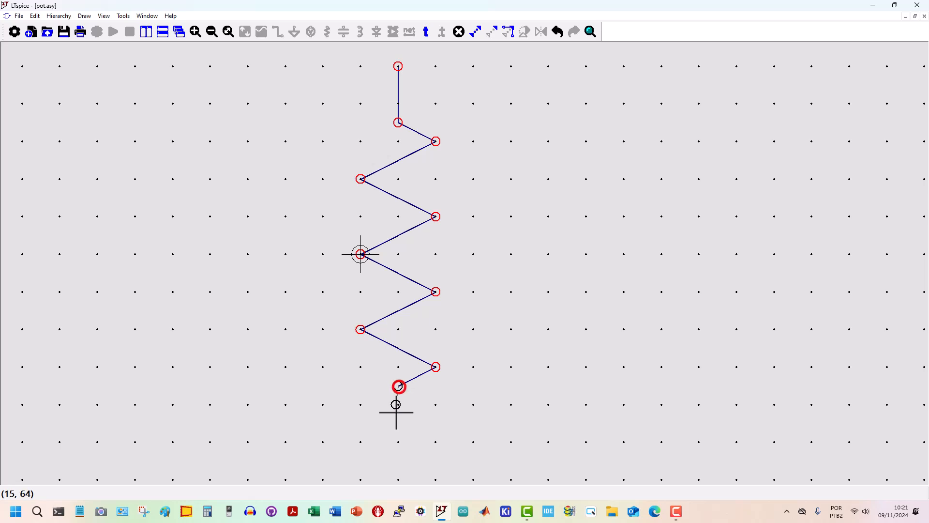
click(399, 442)
right_click(467, 443)
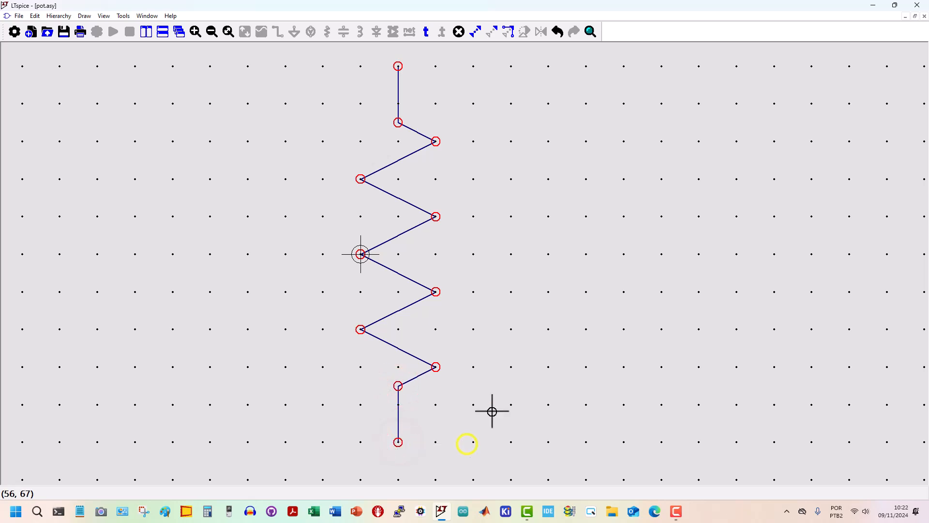
Draw the horizontal wiper line from the origin three grid spaces to the left.
click(361, 253)
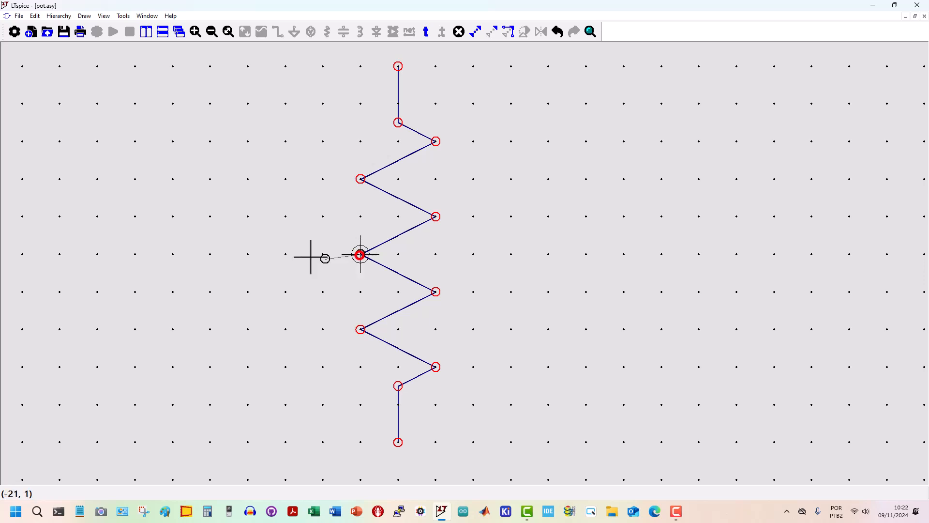
click(248, 254)
right_click(295, 237)
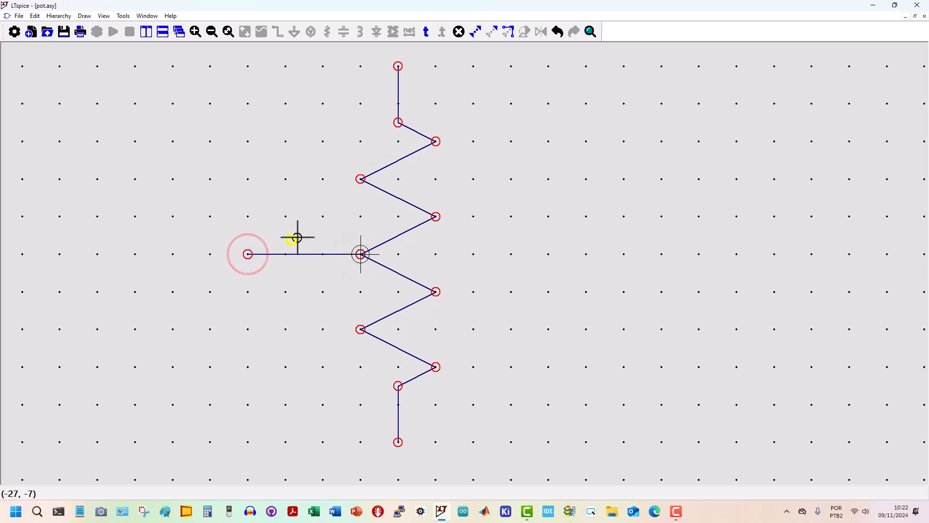
Draw a triangular arrowhead on the wiper line with its tip at the origin and its base one grid space left.
click(361, 253)
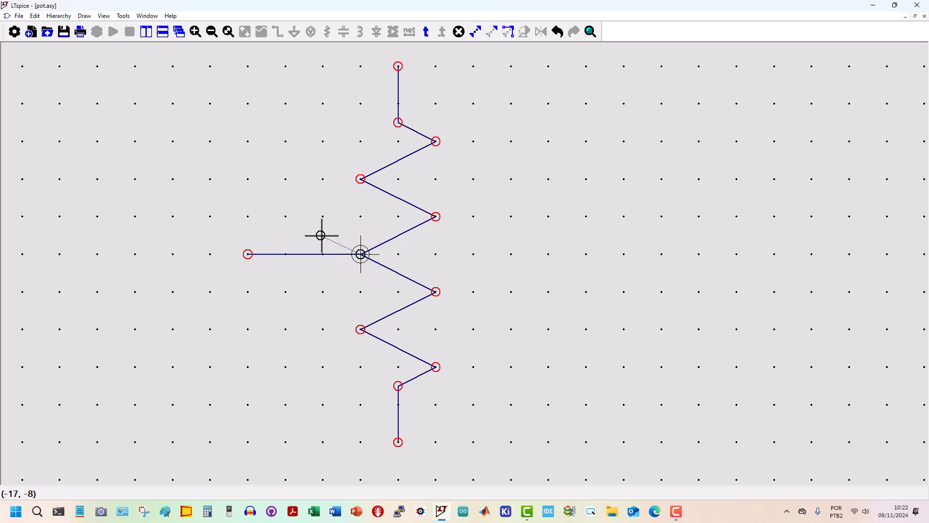
click(323, 235)
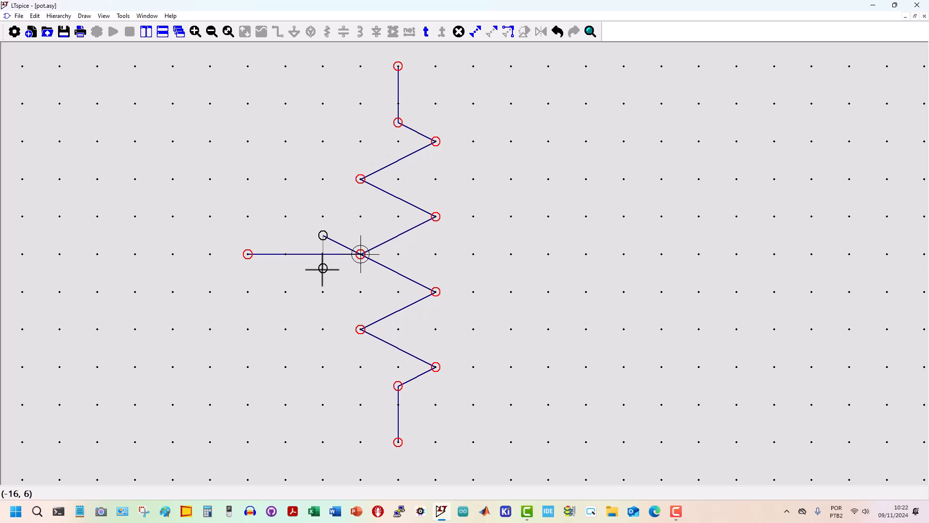
click(324, 270)
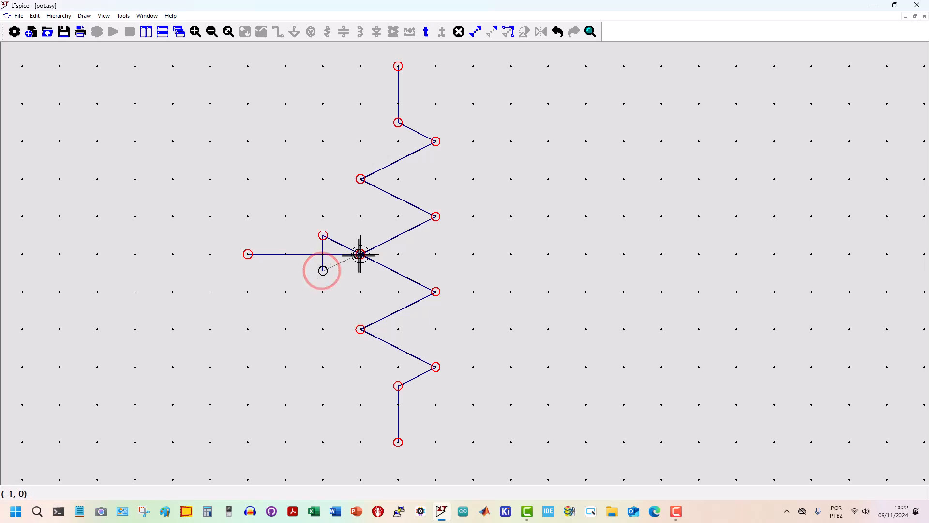
click(361, 254)
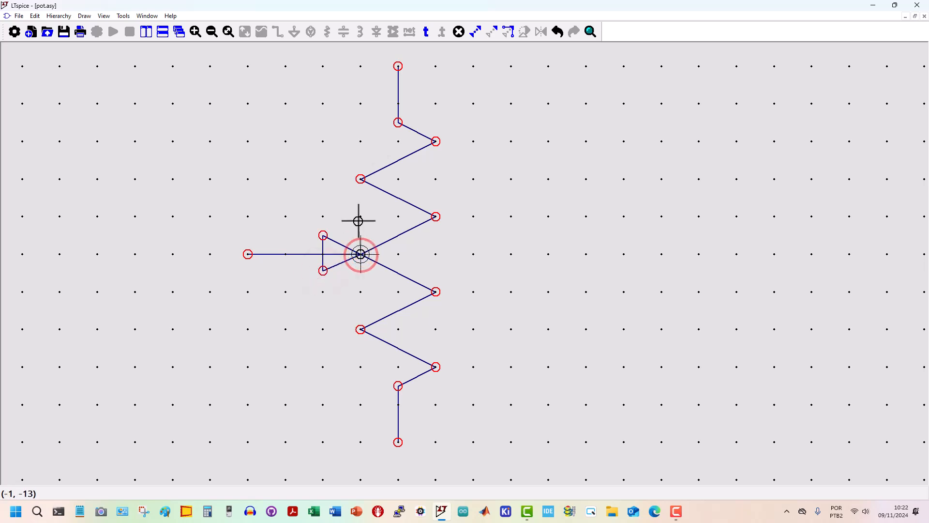
right_click(336, 198)
right_click(272, 173)
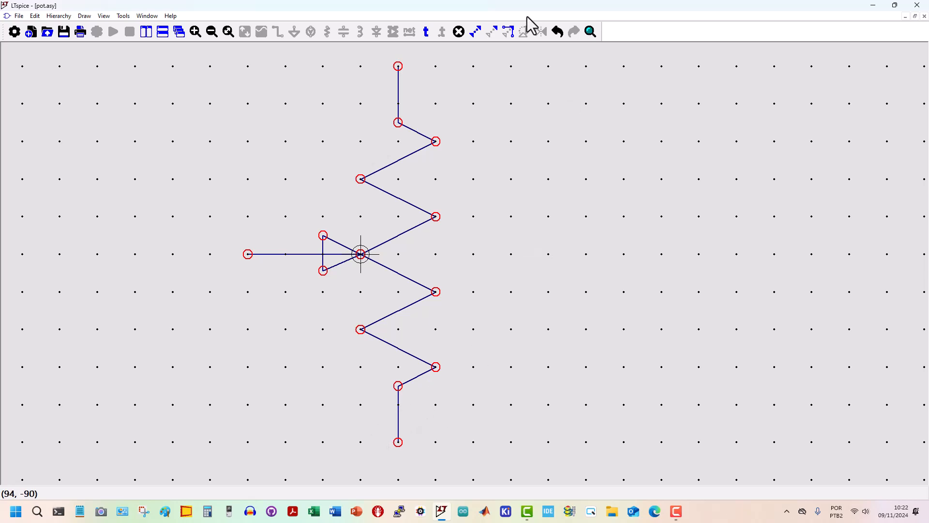
Stretch the arrowhead's lower corner to (-16, 8) so the triangle is symmetrical about the wiper line.
click(507, 30)
click(322, 270)
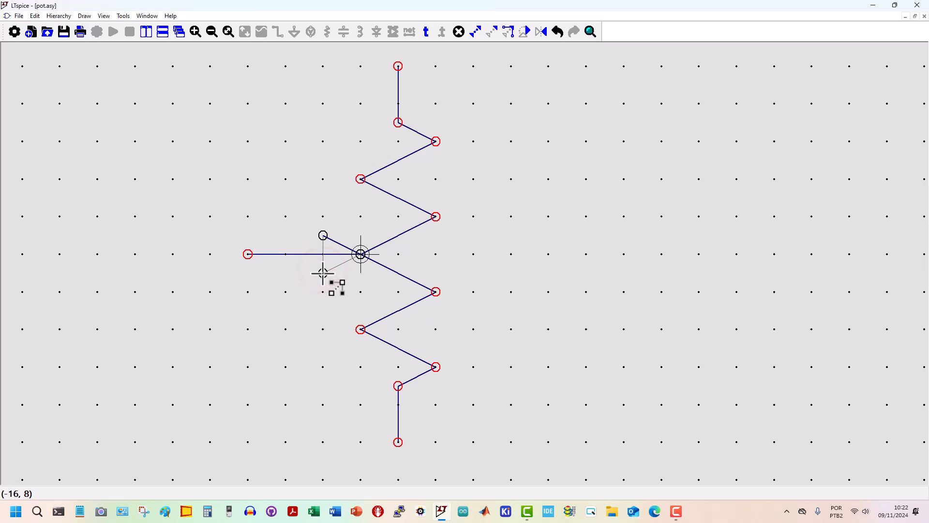
click(323, 273)
right_click(506, 224)
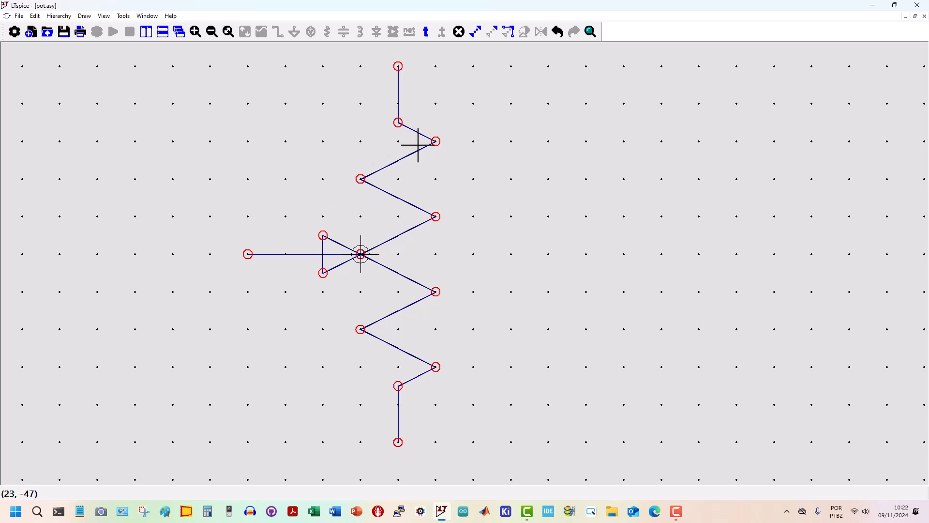
Add a pin labelled 1 with LEFT label justification at the outer end of the symbol's upper lead.
scroll(560, 234, down, 1)
mouse_move(519, 234)
mouse_down()
mouse_move(590, 237)
mouse_move(580, 245)
mouse_up()
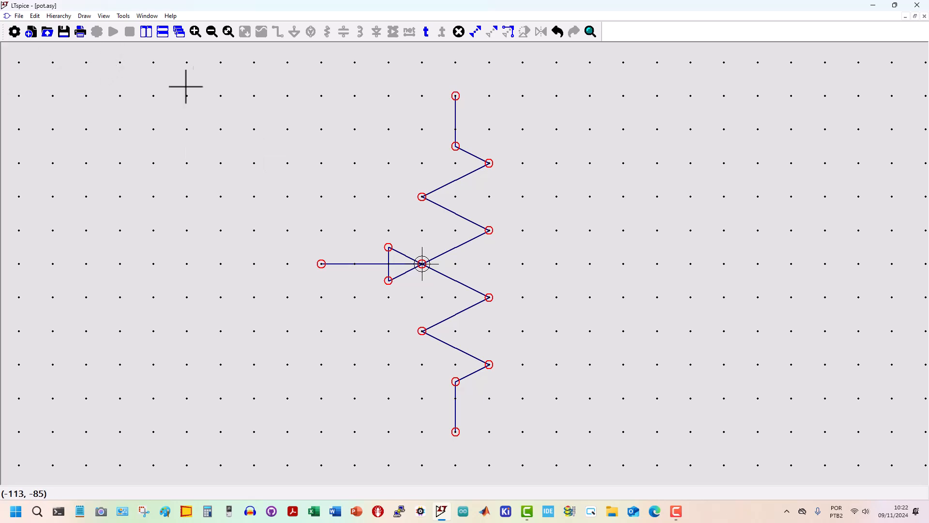
click(35, 16)
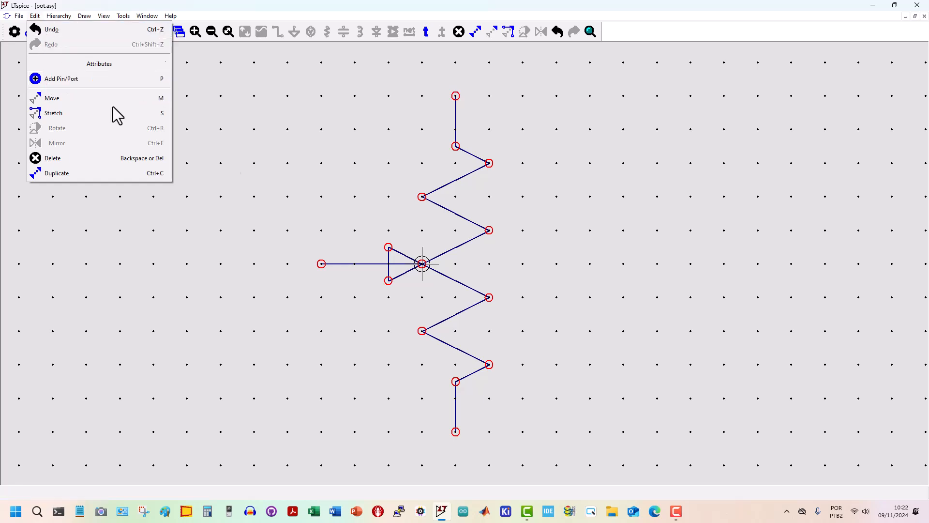
click(241, 165)
click(35, 16)
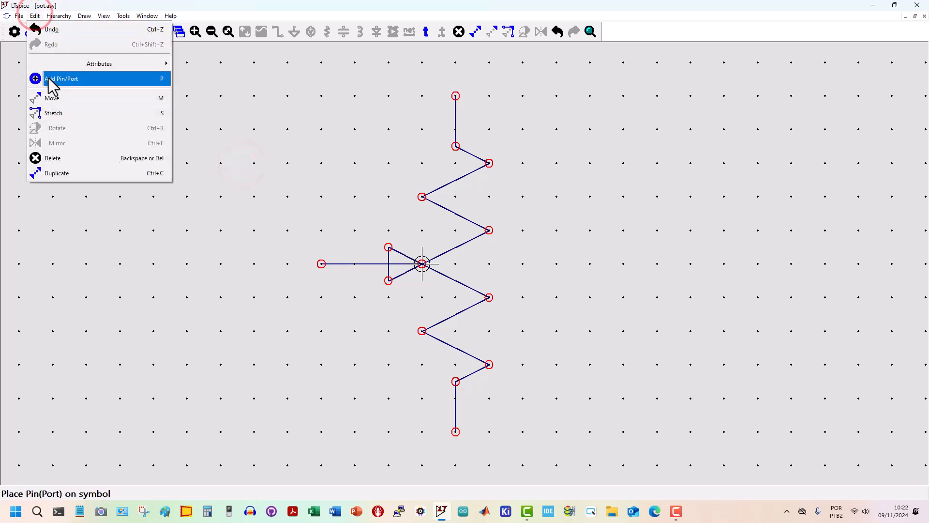
click(160, 80)
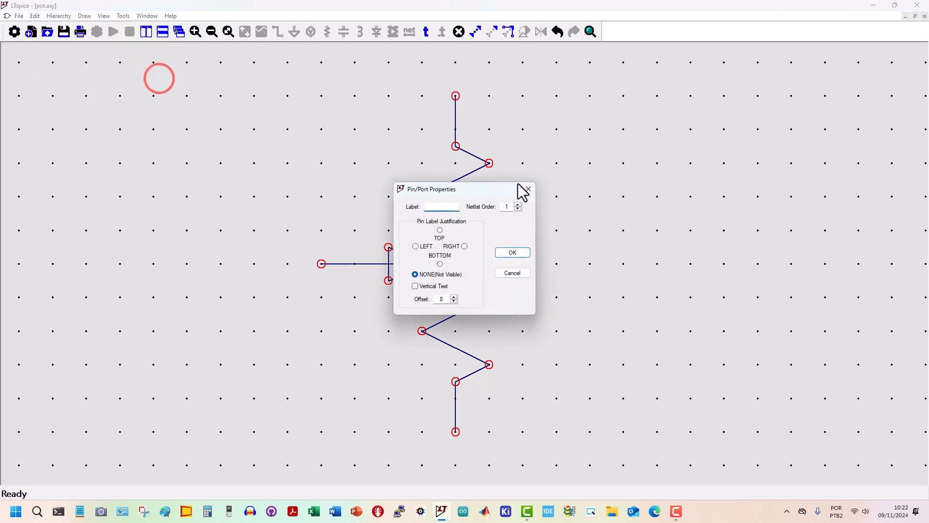
text(1)
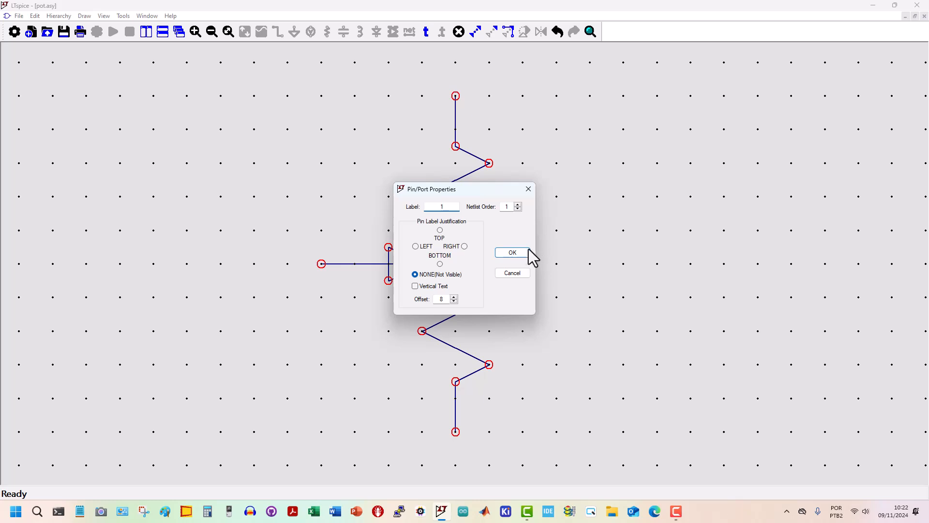
click(416, 247)
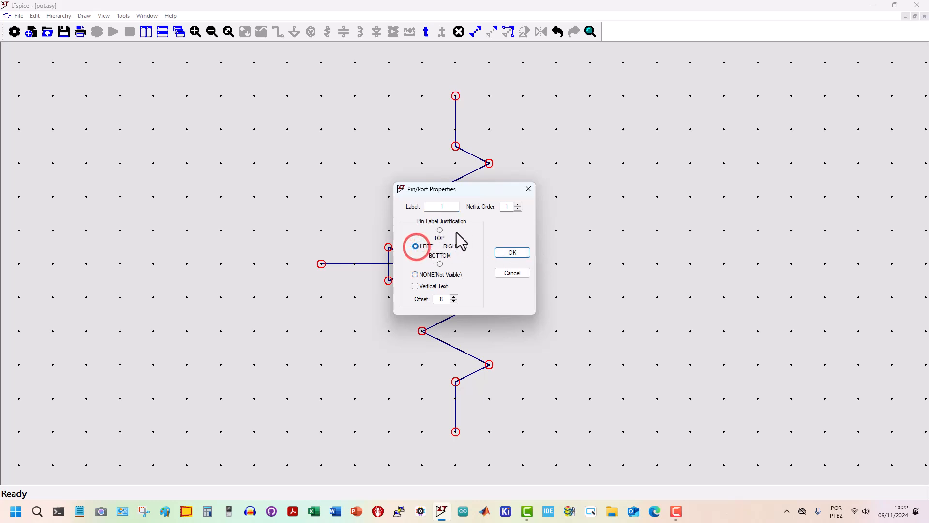
click(504, 253)
click(458, 97)
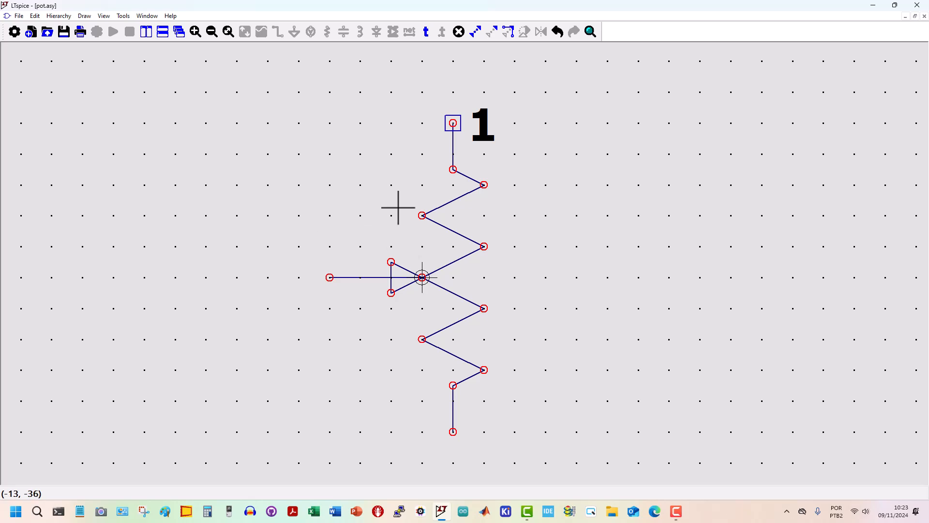
Add a pin labelled 2 with BOTTOM label justification at the outer end of the wiper line.
key(p)
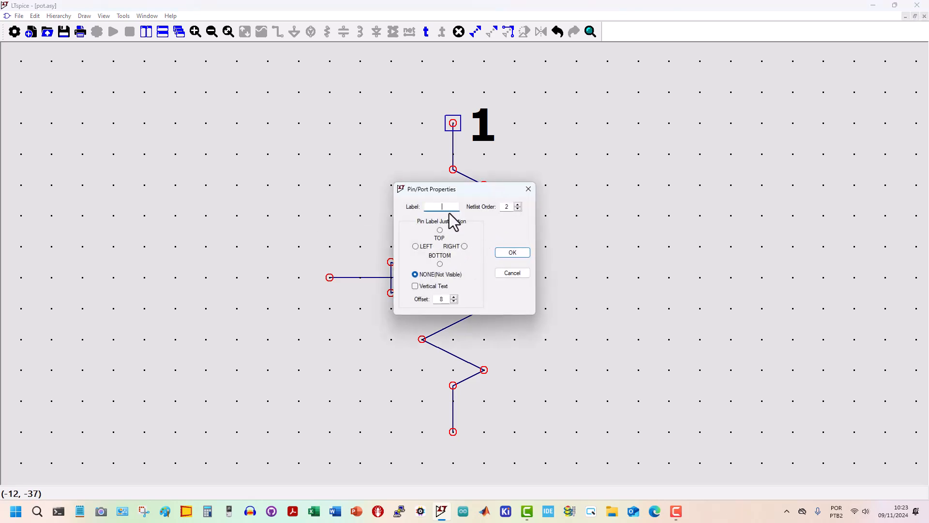
text(2)
click(440, 263)
click(515, 252)
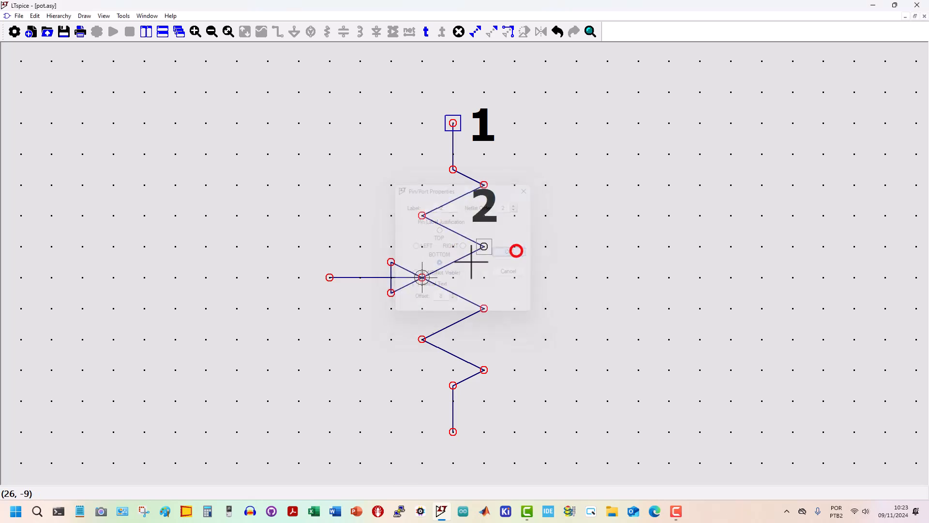
click(330, 278)
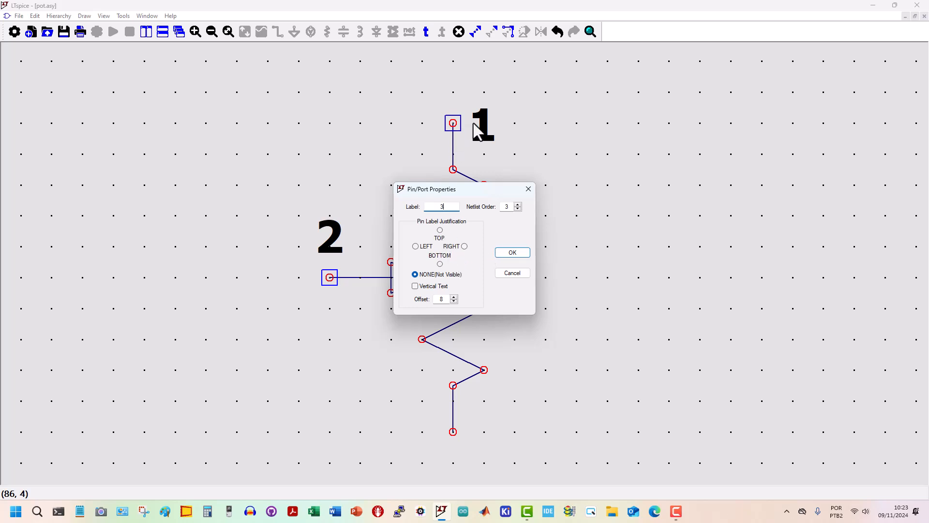
Add a pin labelled 3 with LEFT label justification at the outer end of the symbol's lower lead.
click(416, 247)
click(506, 252)
click(453, 432)
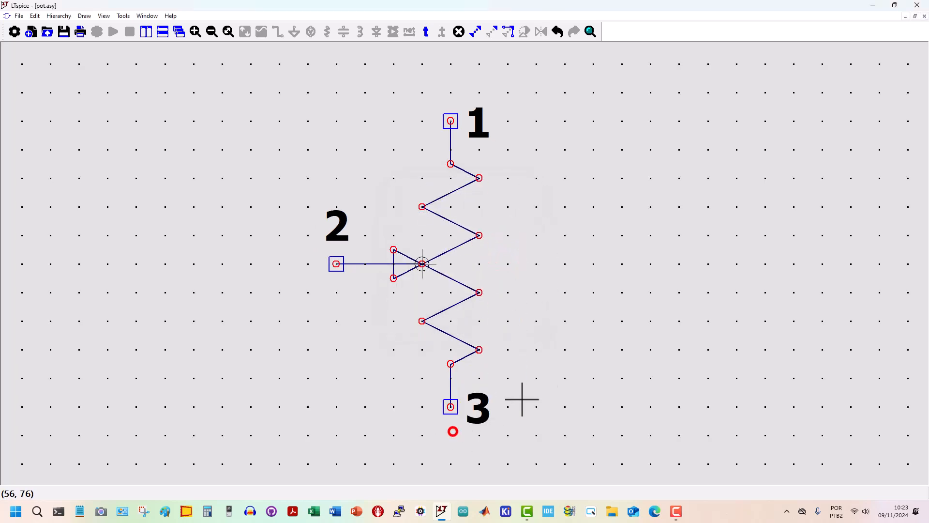
right_click(571, 267)
click(563, 245)
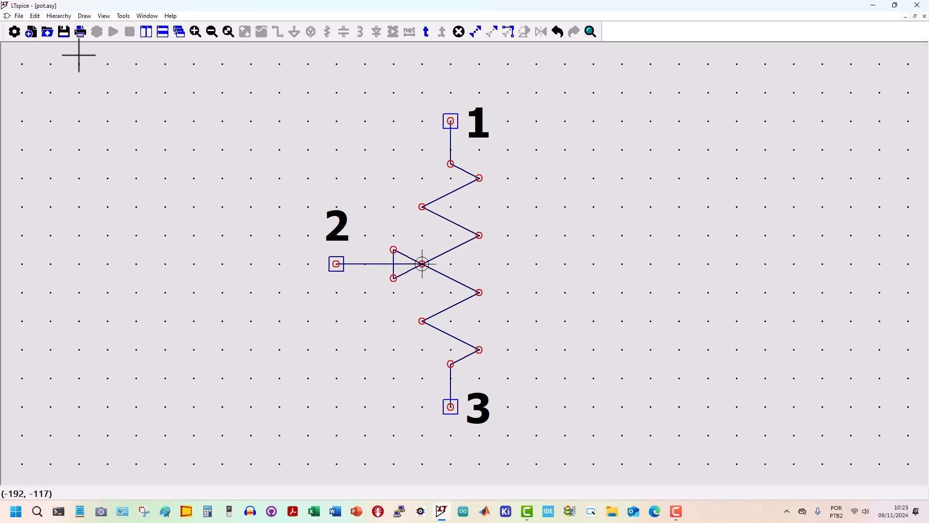
Open the symbol's attributes for editing and set the Prefix to X.
click(35, 16)
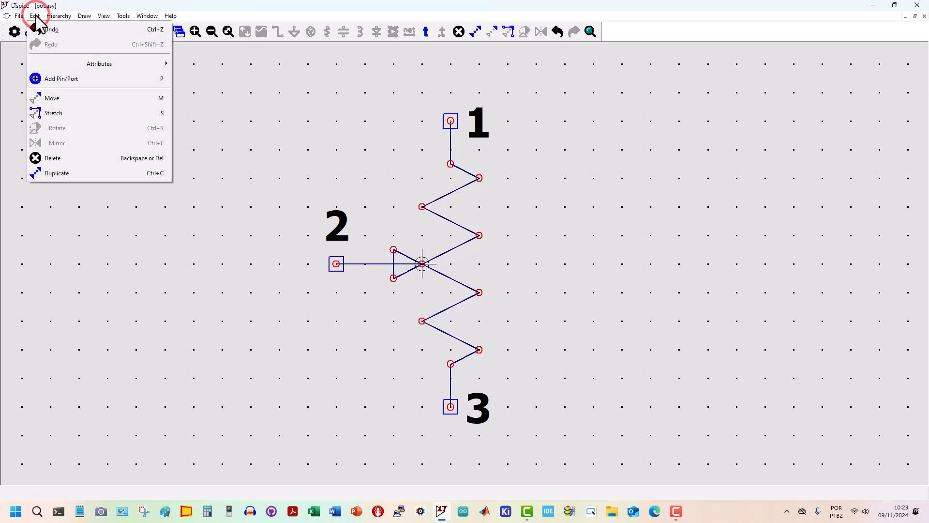
mouse_move(103, 65)
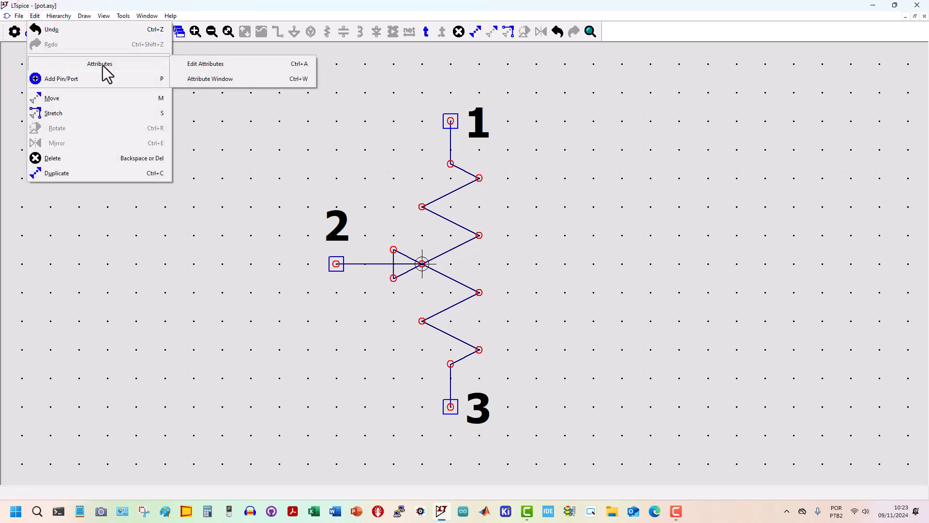
click(214, 68)
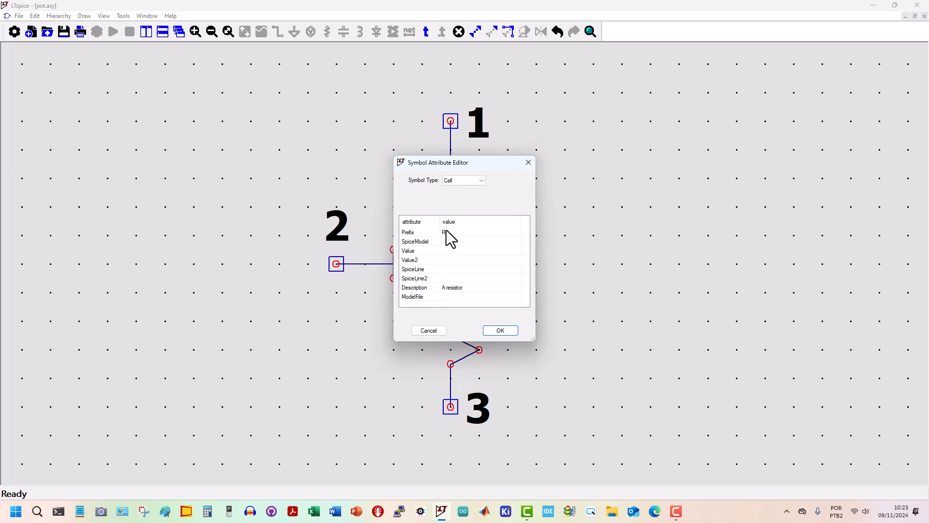
click(446, 234)
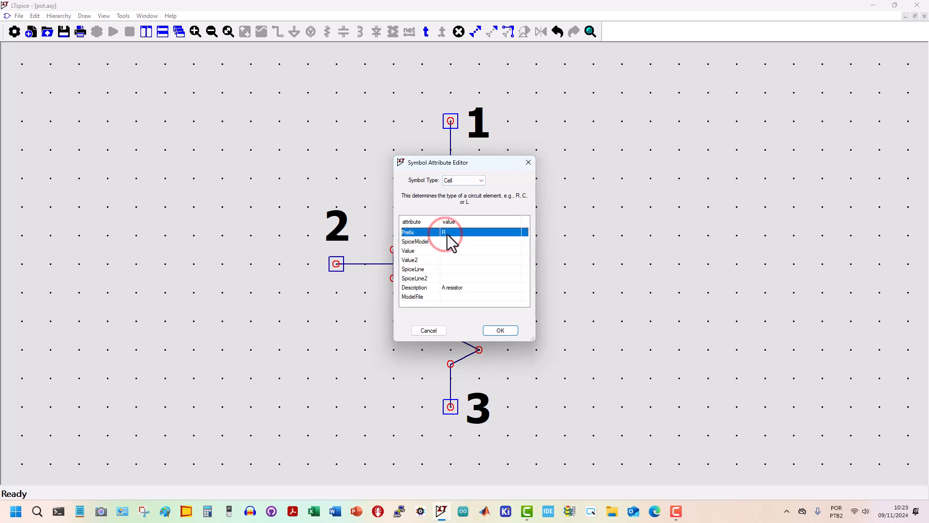
click(446, 234)
text(R)
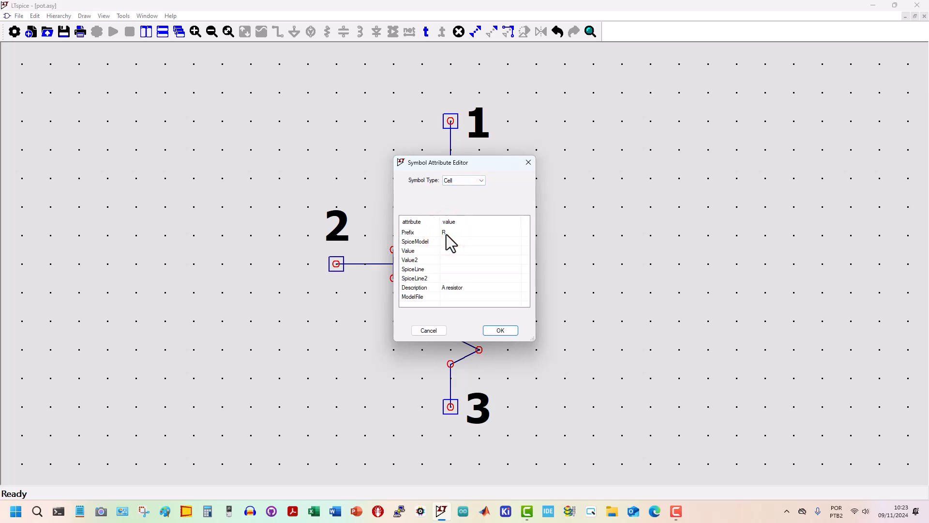
click(447, 235)
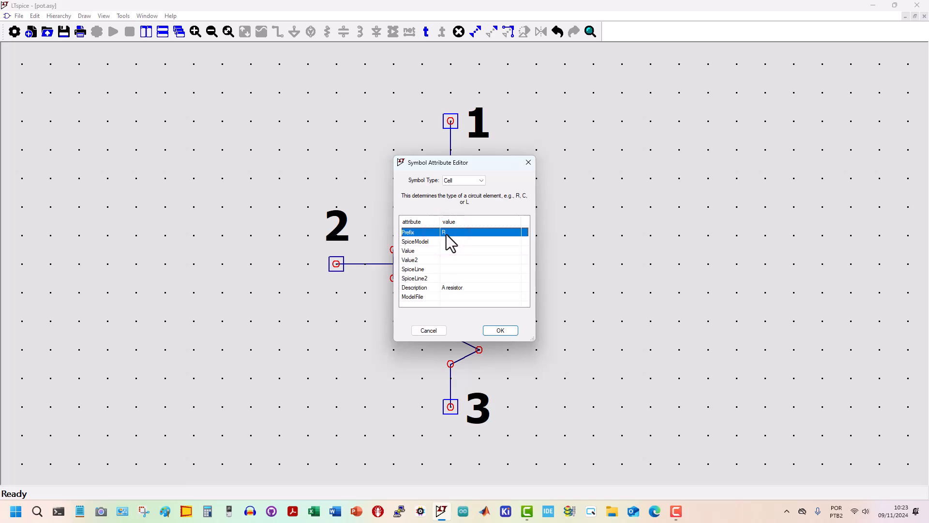
click(449, 231)
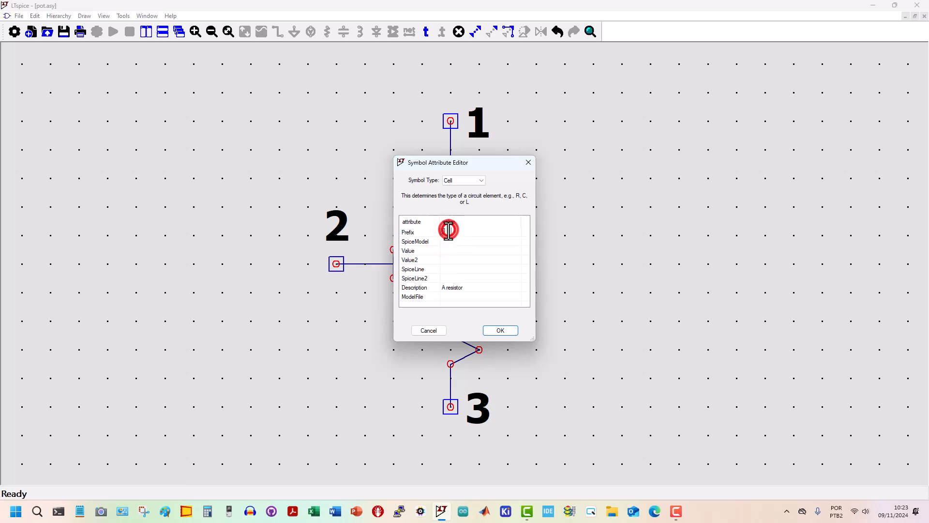
key(BackSpace)
Set the symbol's Value attribute to pot.
click(452, 250)
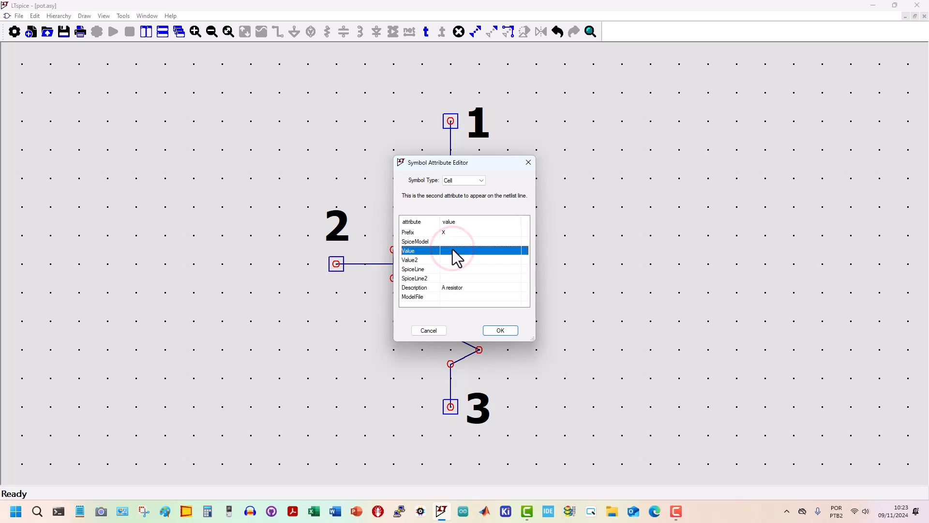
key(p)
click(453, 250)
click(452, 250)
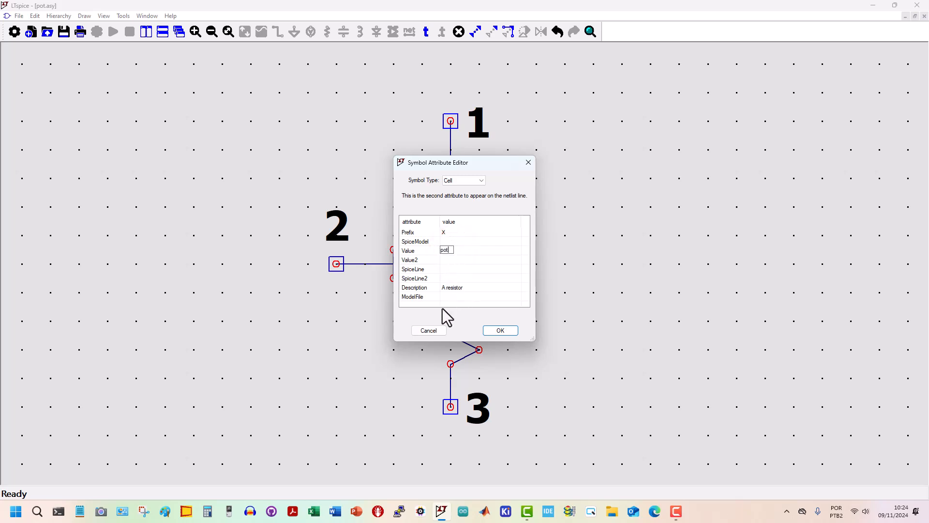
Set the symbol's Description to "A potenciometer" and its ModelFile to pot.sub.
click(456, 288)
click(463, 287)
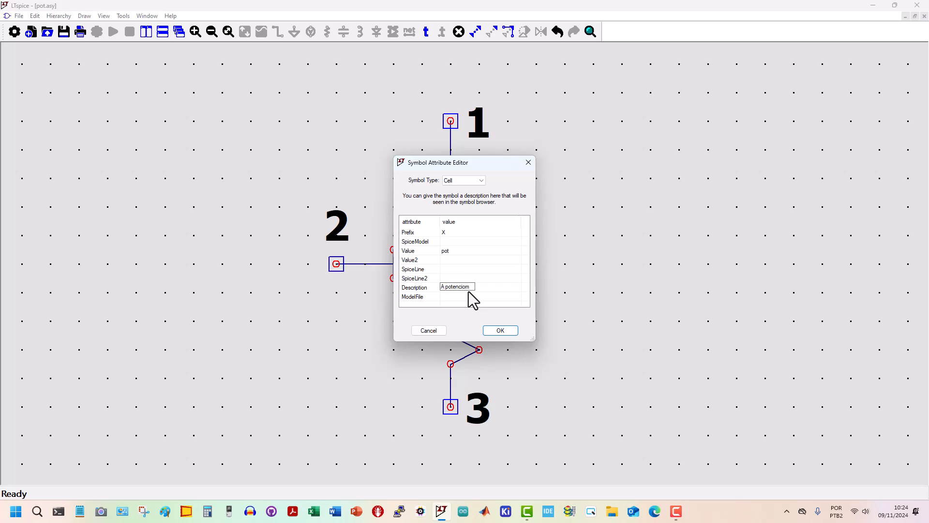
text(A potenciometer)
click(454, 297)
click(451, 296)
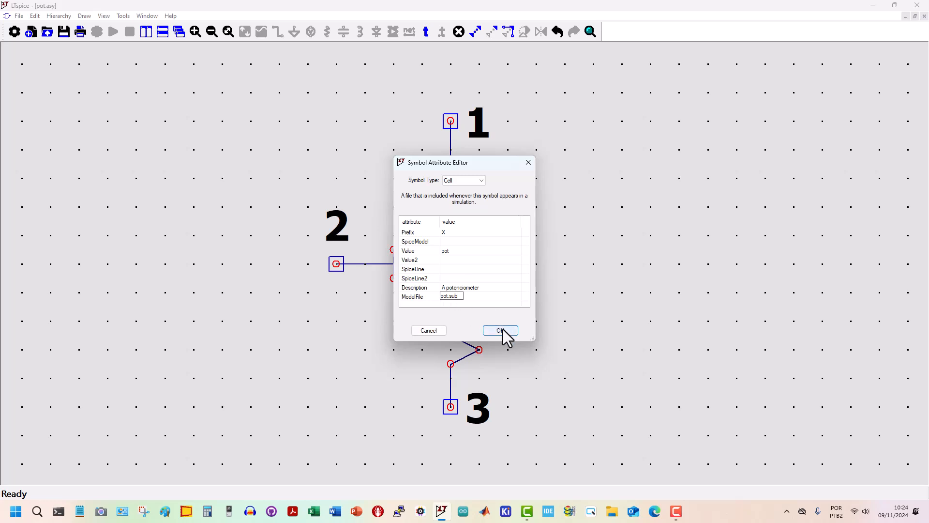
Set the SpiceLine attribute to "vRes=5k vPerc=50" and accept the symbol attributes.
click(451, 269)
click(451, 268)
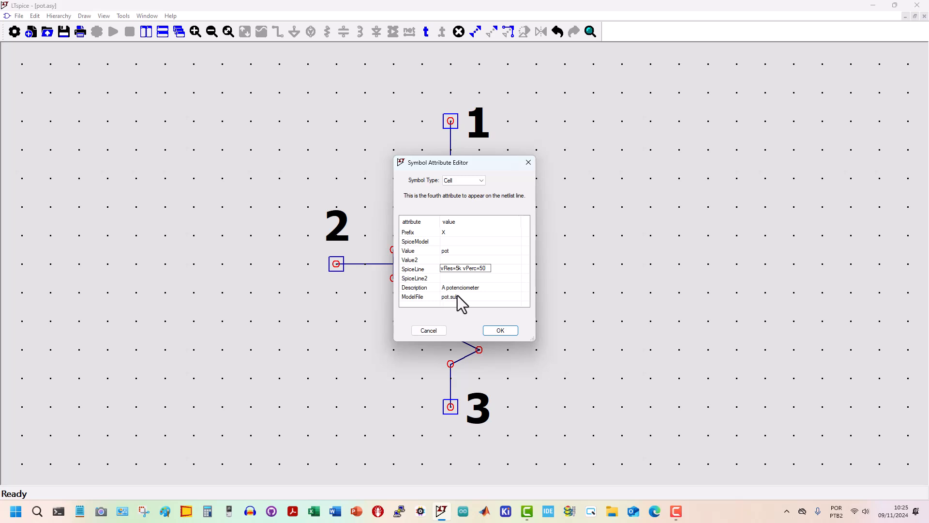
click(500, 330)
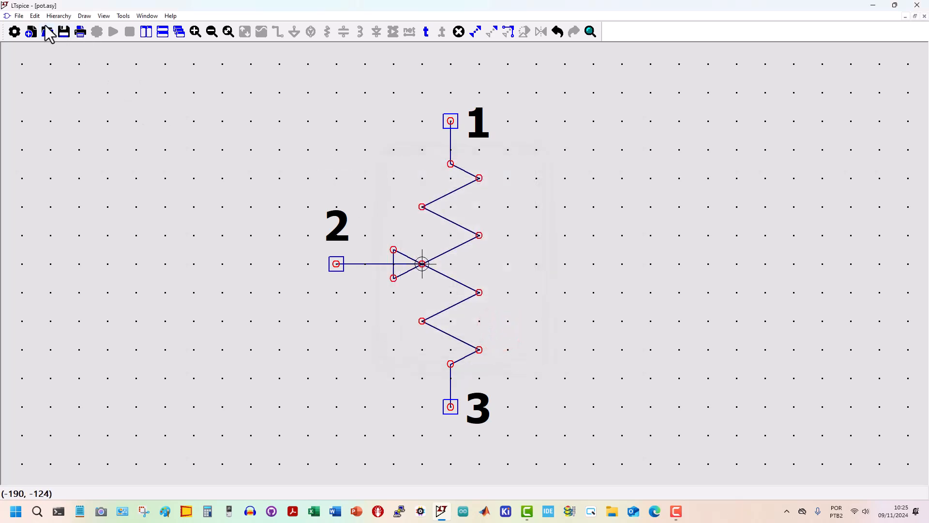
Add an InstName attribute window just right of the zigzag's upper half, at about (48, -32).
click(35, 16)
mouse_move(113, 68)
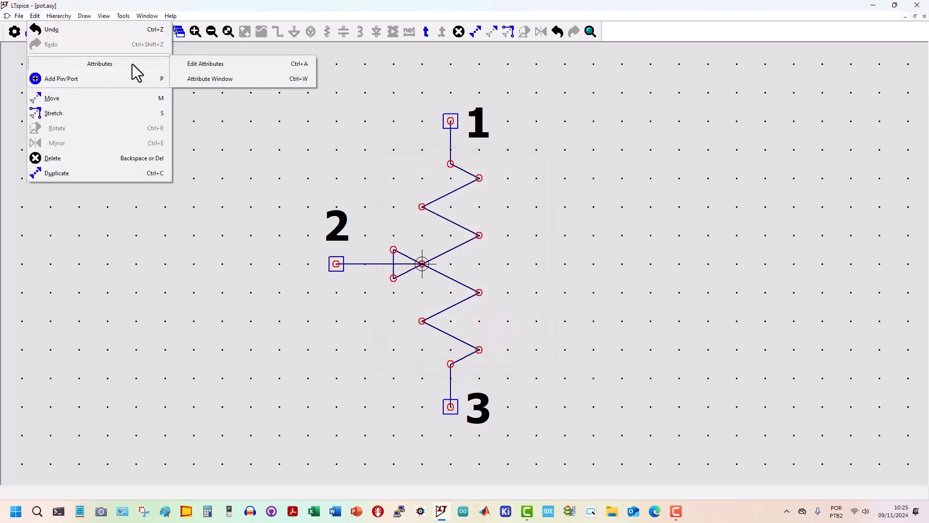
click(208, 78)
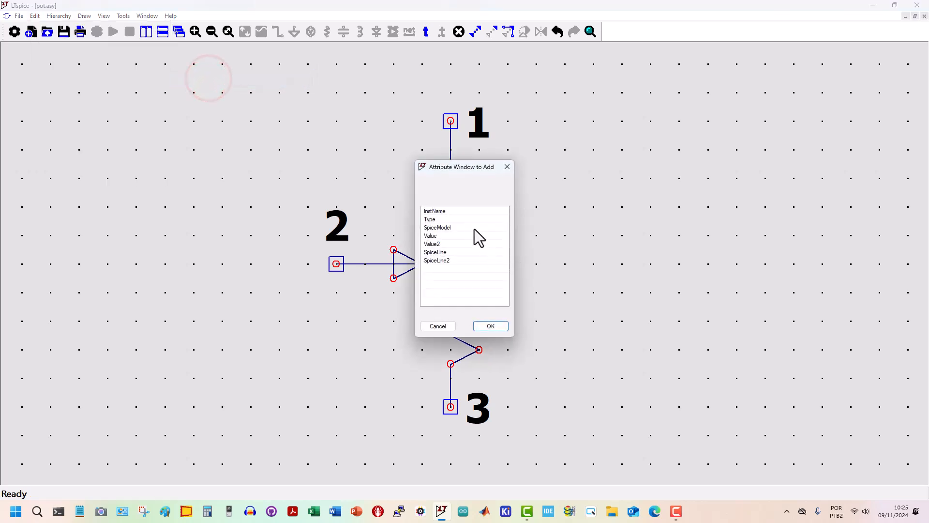
click(442, 212)
click(486, 324)
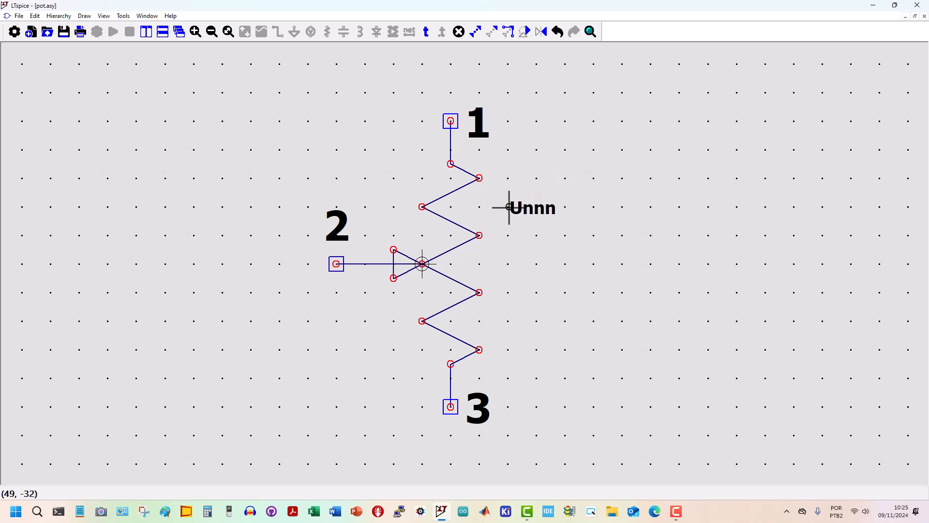
click(509, 207)
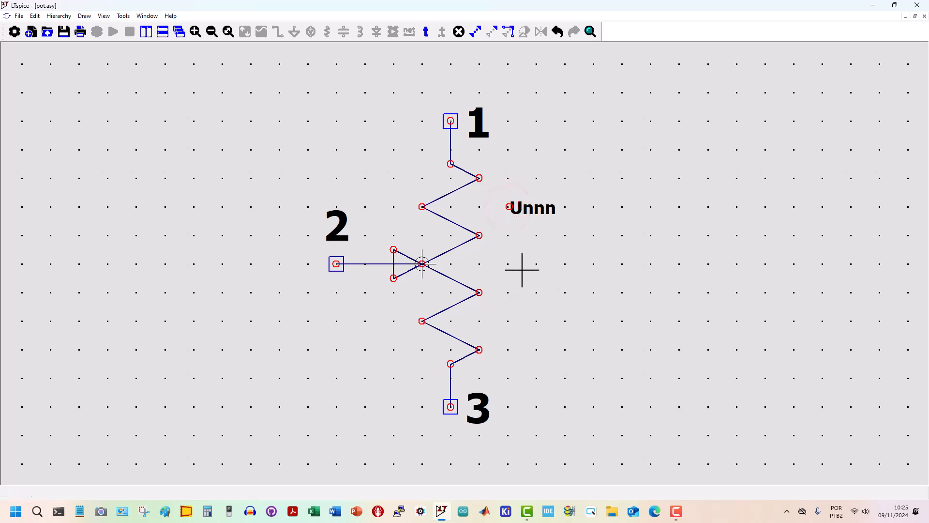
Add a SpiceLine attribute window to the right of the zigzag's lower half, at about (96, 32).
click(35, 16)
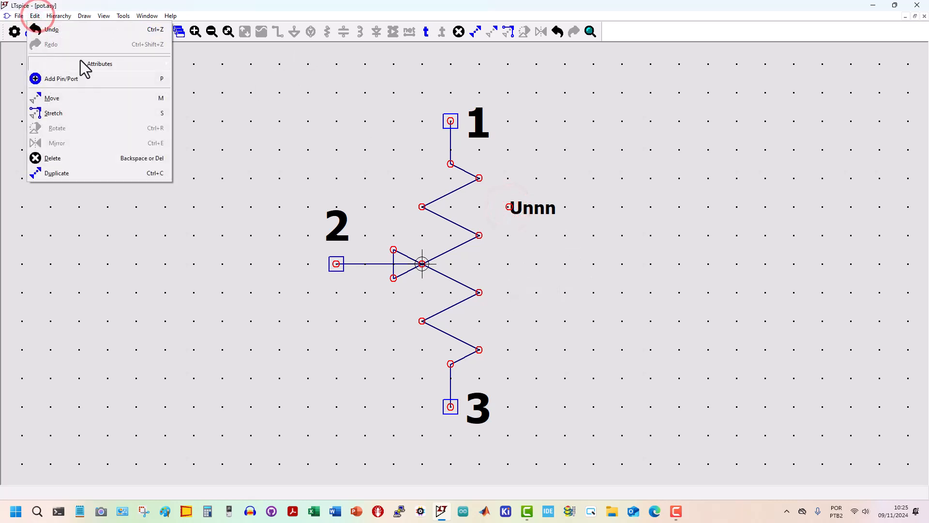
mouse_move(104, 67)
click(217, 82)
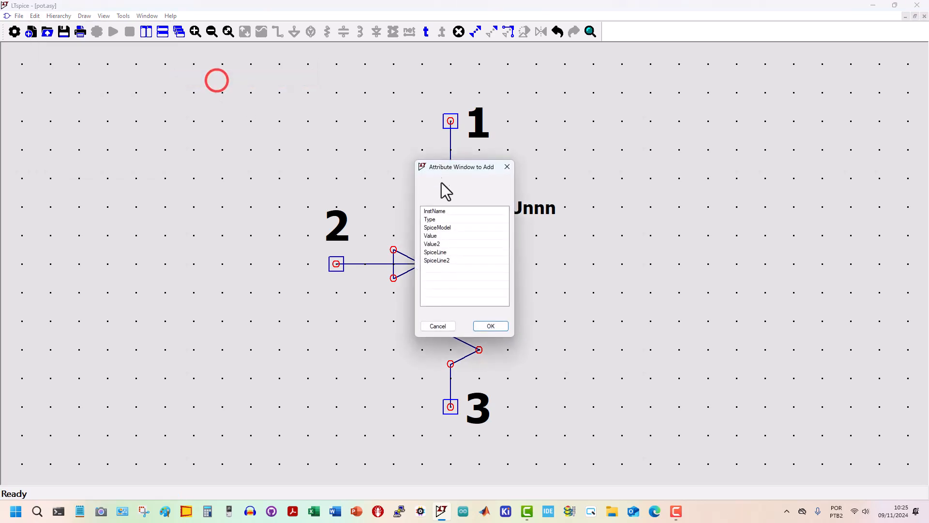
click(442, 253)
click(479, 327)
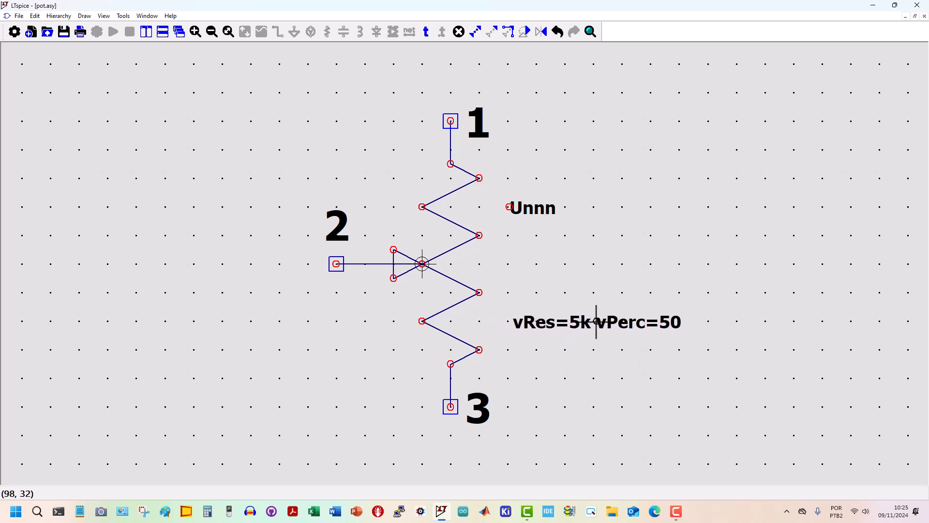
click(592, 320)
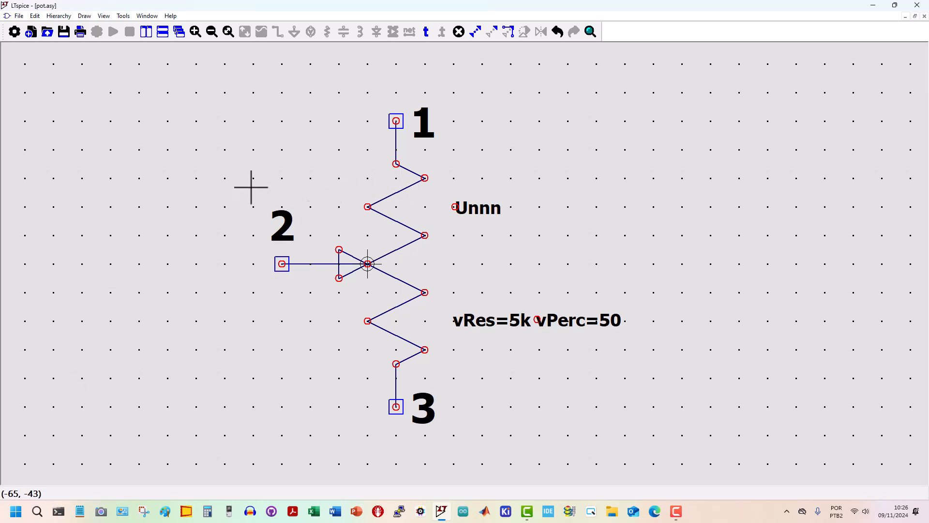
Start saving the symbol under a new location and browse to C:\Users\USER\AppData\Local\LTspice\lib\sym.
click(19, 15)
click(43, 118)
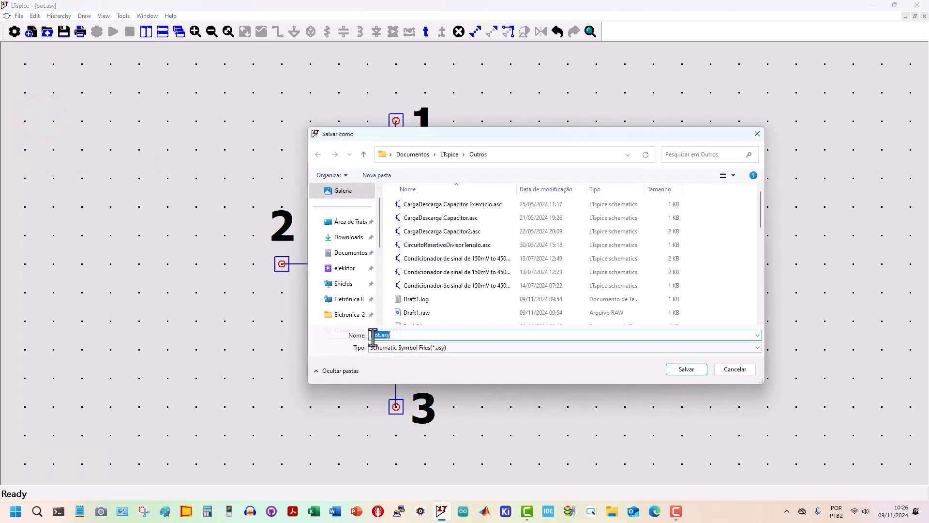
drag(379, 209, 383, 290)
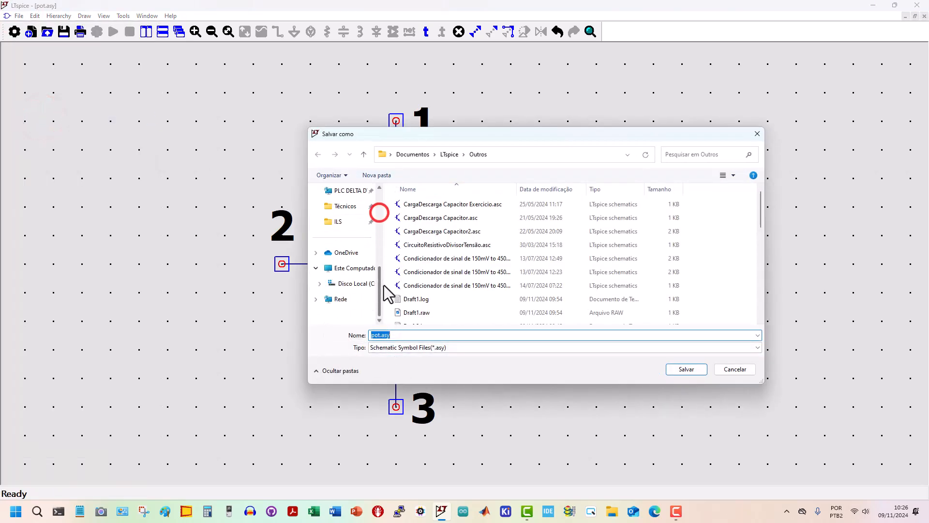
click(349, 283)
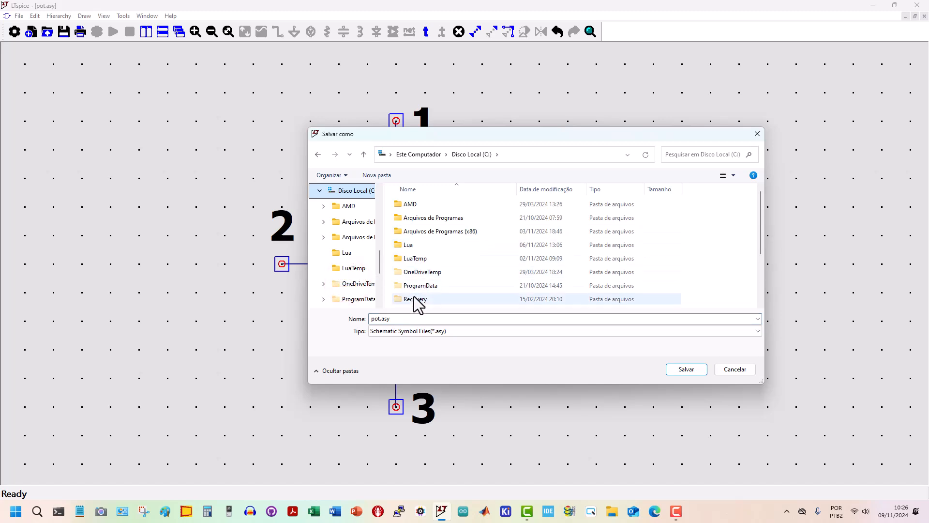
scroll(431, 285, down, 5)
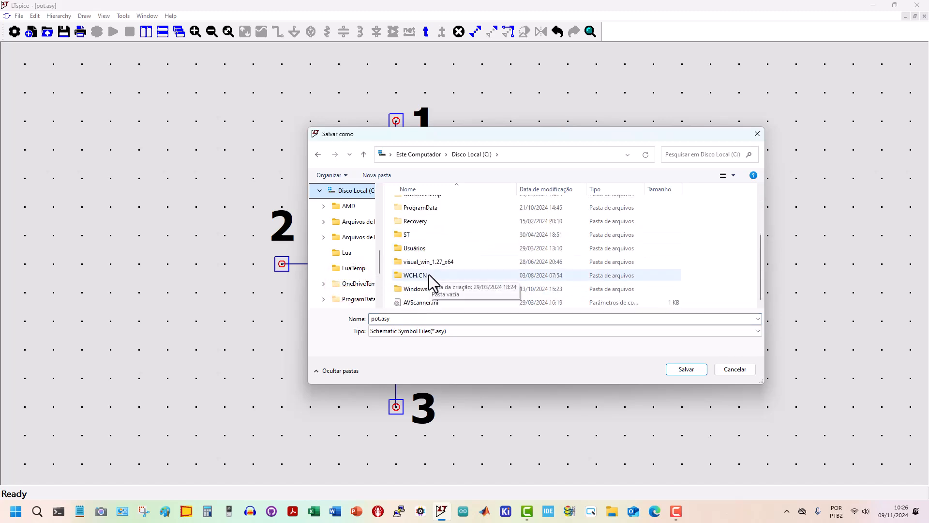
double_click(420, 245)
double_click(423, 233)
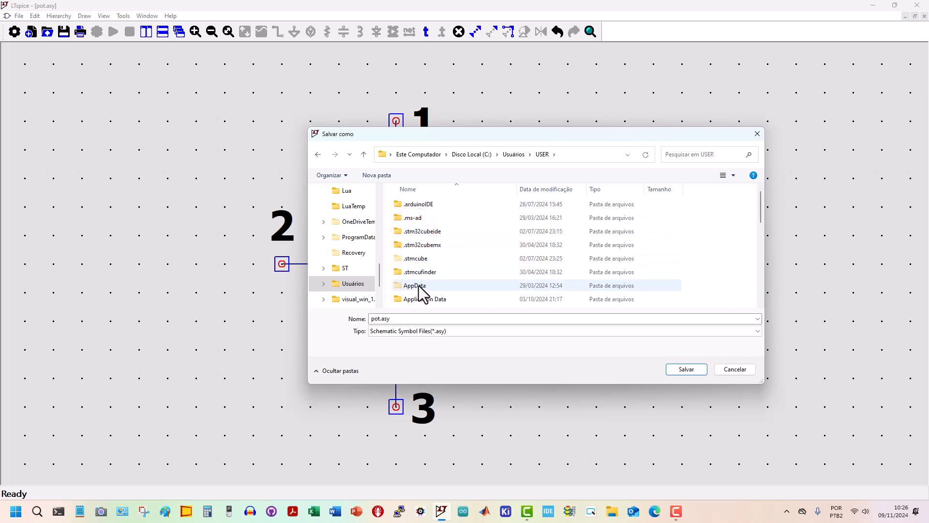
double_click(417, 288)
double_click(407, 205)
scroll(433, 280, down, 2)
scroll(435, 281, down, 2)
double_click(420, 275)
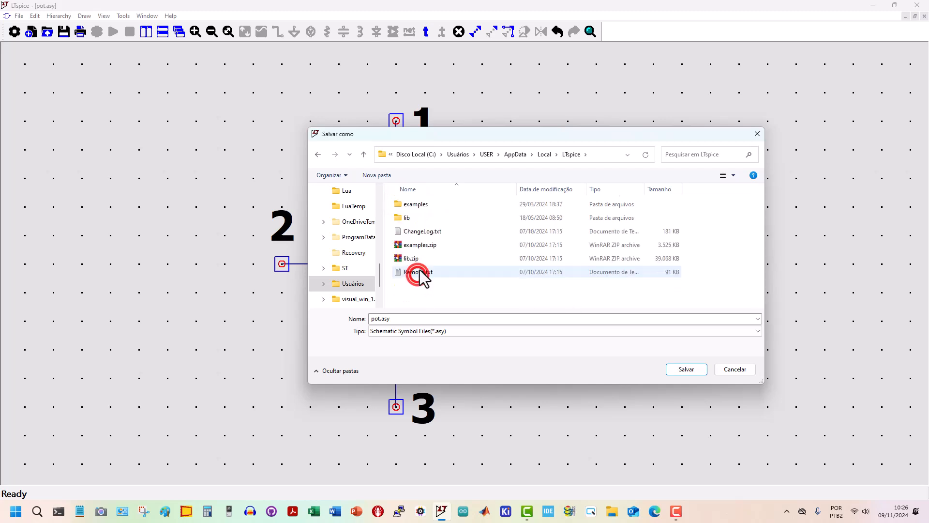
double_click(407, 219)
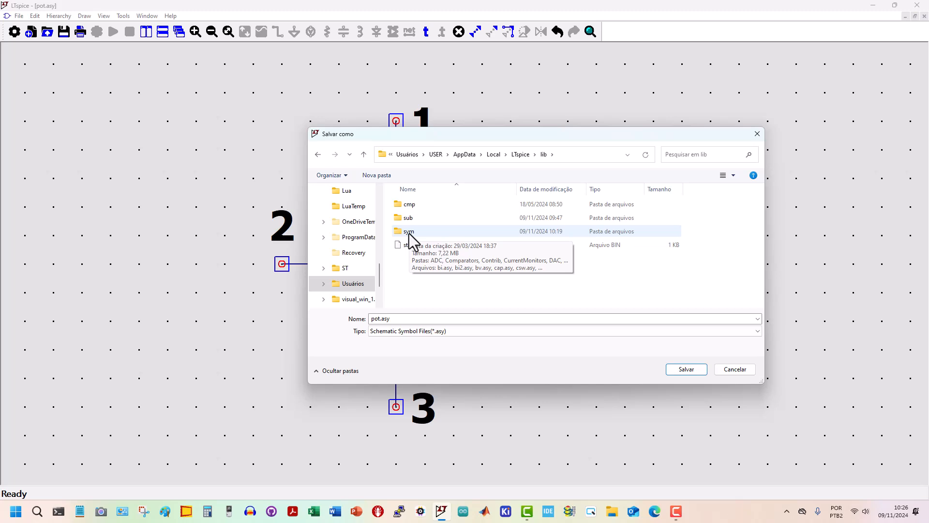
double_click(410, 232)
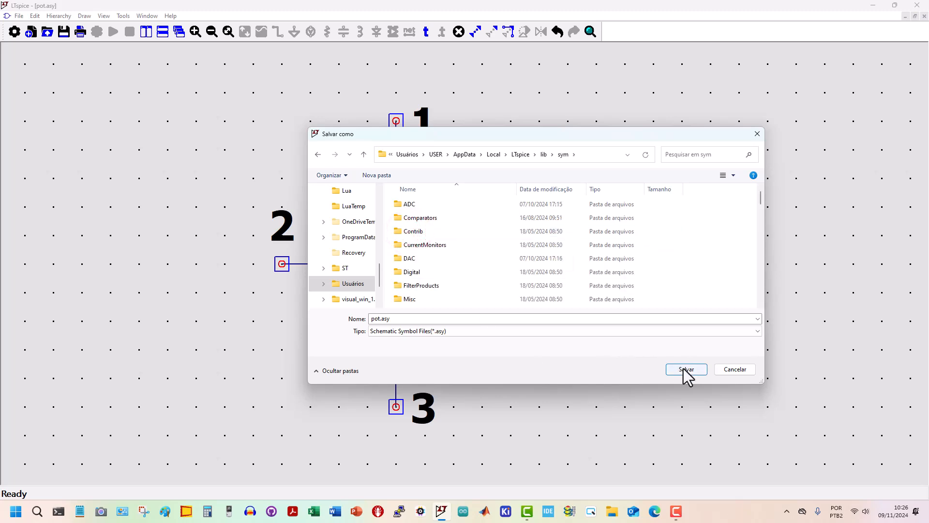
Save pot.asy in the sym folder, replacing the existing file and accepting the application data folder, and close the symbol.
click(685, 369)
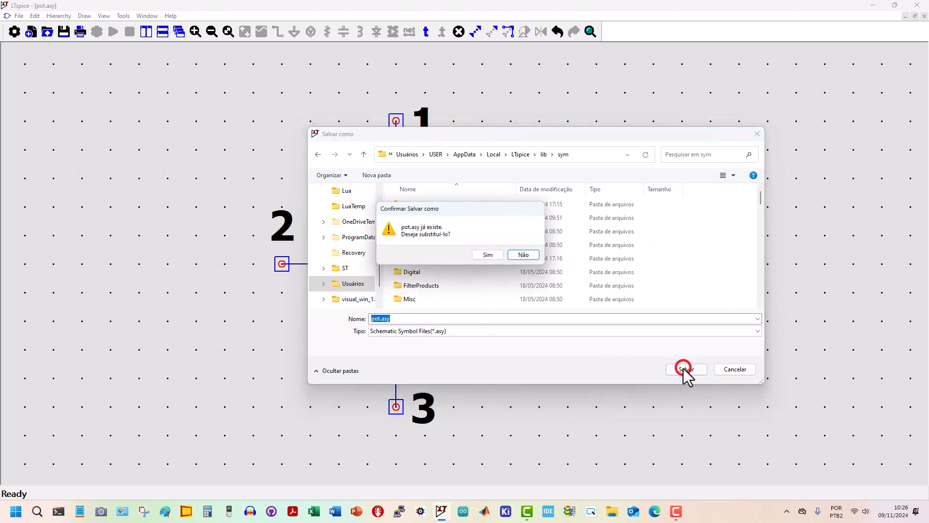
click(489, 255)
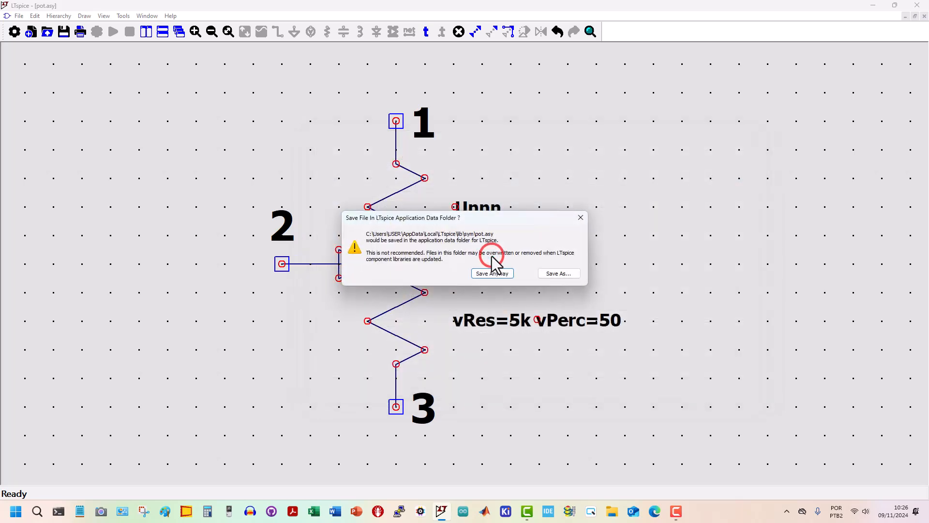
click(502, 274)
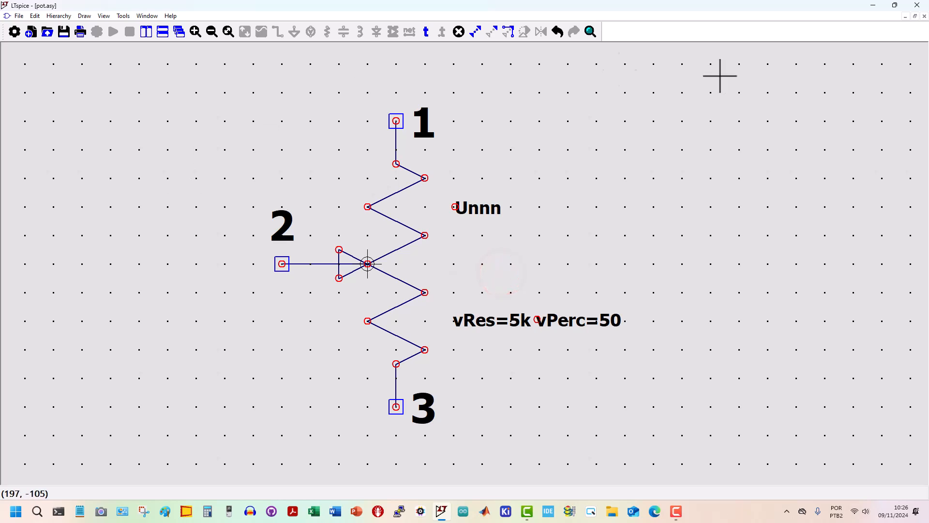
click(925, 17)
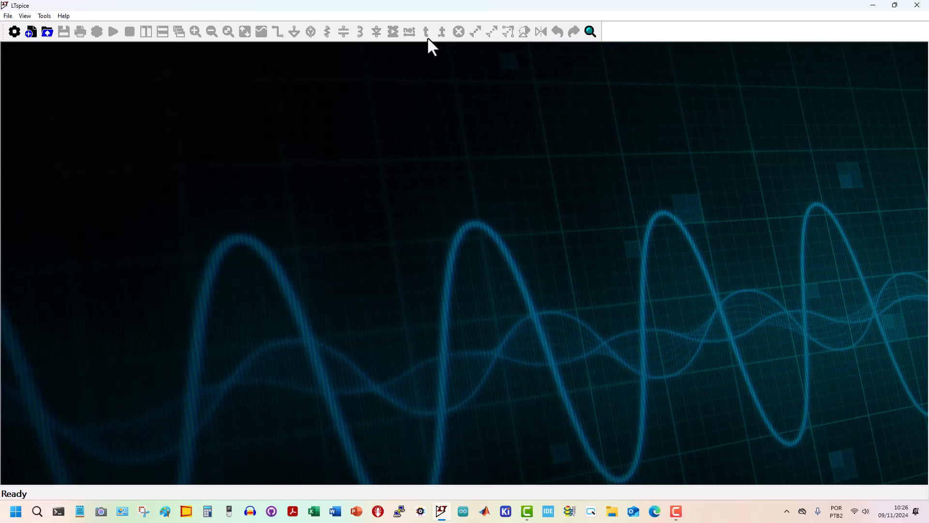
Create a new schematic and place one pot component near the middle of the sheet.
click(29, 31)
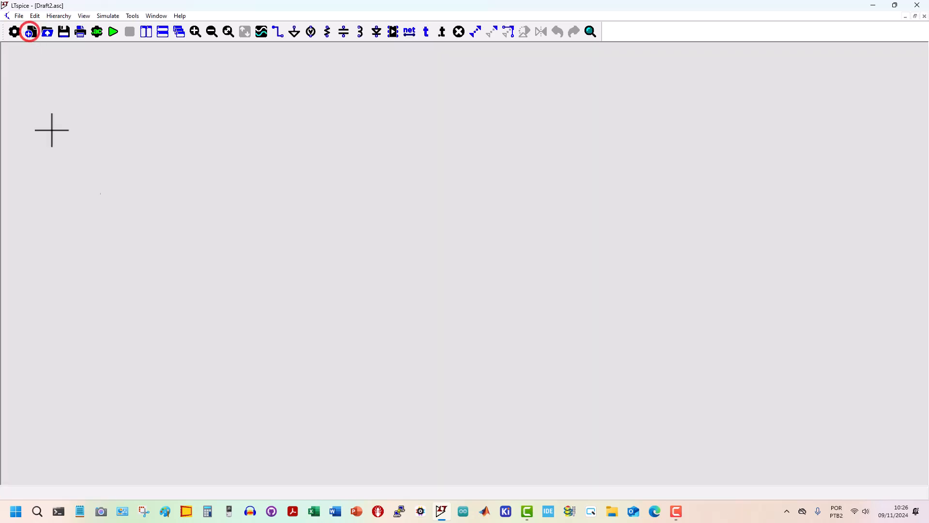
click(394, 32)
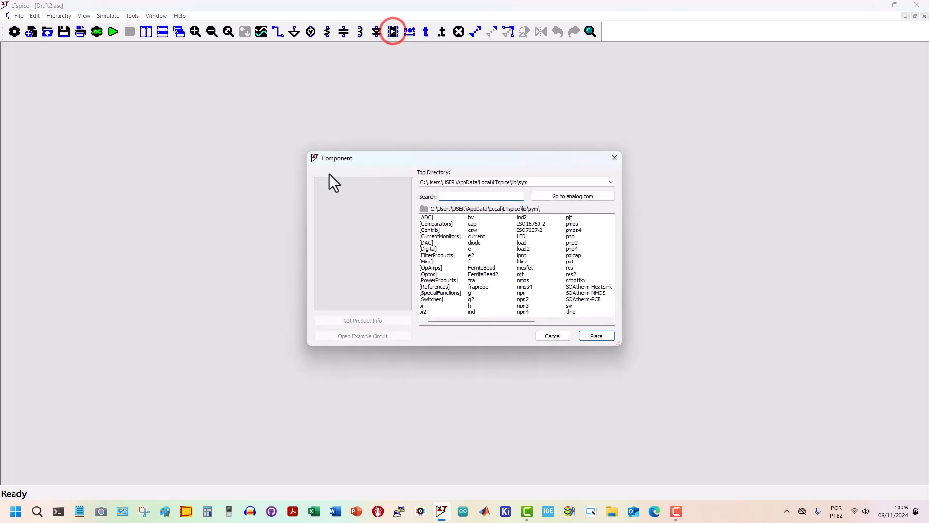
click(570, 263)
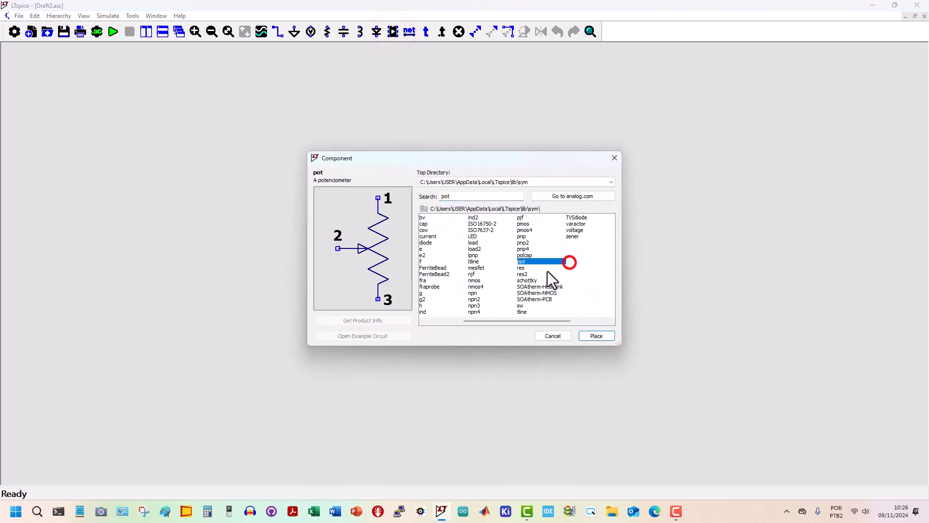
click(597, 336)
click(434, 231)
right_click(670, 222)
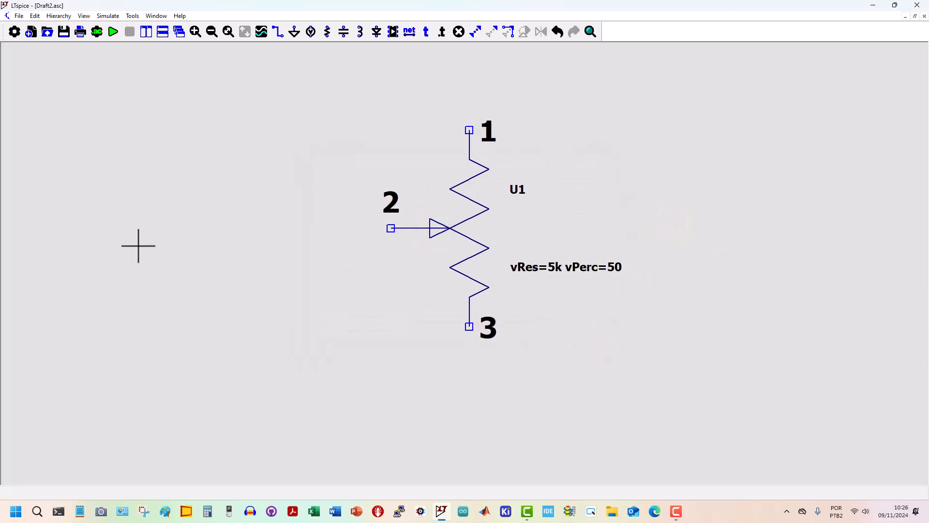
Place a voltage source to the left of the potentiometer, plus grounds at the source's negative terminal and below pin 3.
click(311, 31)
click(114, 167)
right_click(213, 158)
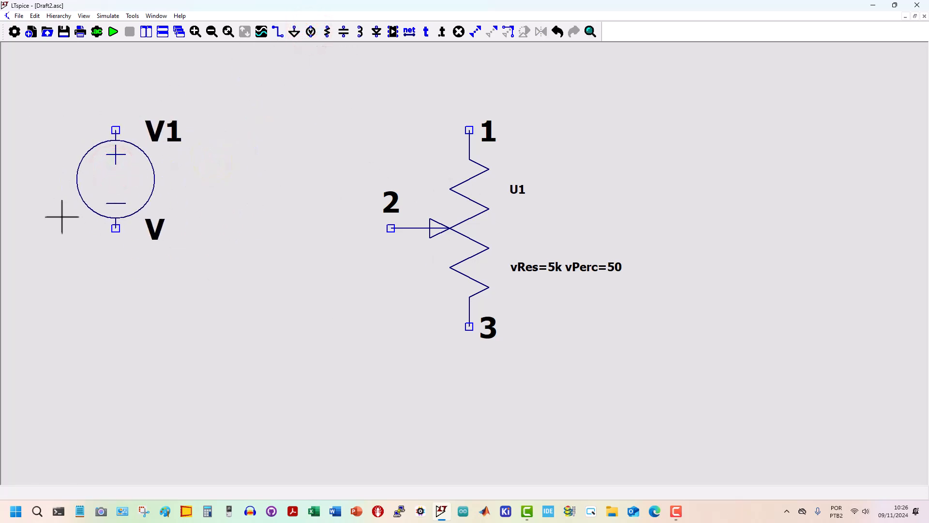
click(294, 31)
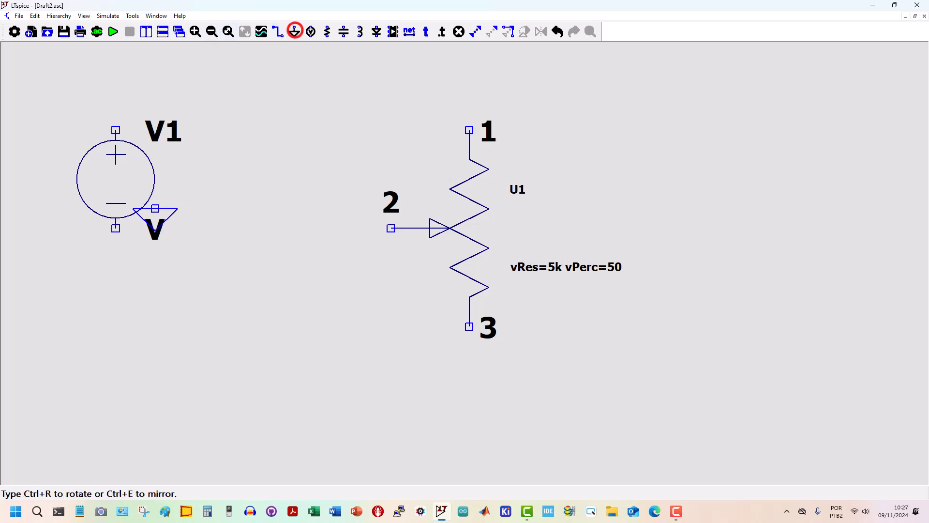
click(114, 229)
click(469, 366)
right_click(619, 353)
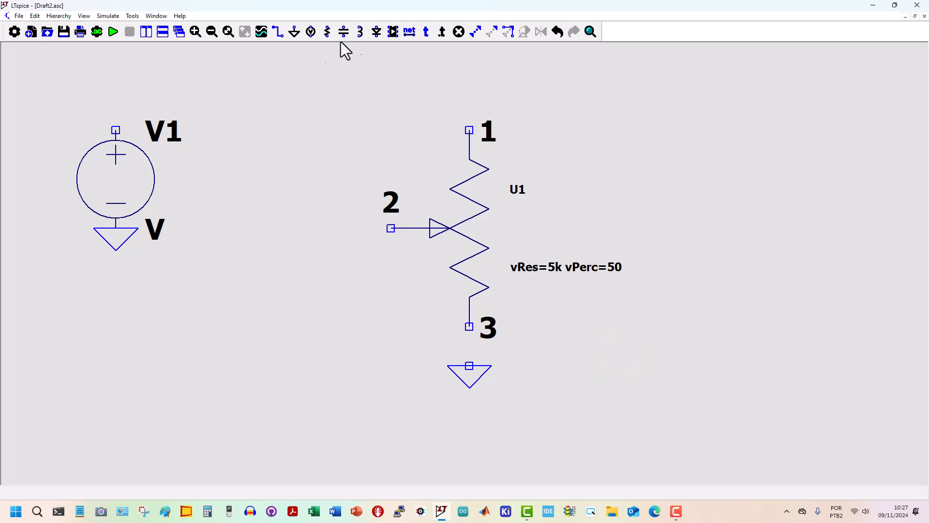
Wire the source's positive terminal to potentiometer pin 1 and pin 3 to the ground below it.
click(277, 30)
click(116, 129)
click(137, 97)
click(466, 119)
click(468, 325)
click(455, 371)
right_click(603, 327)
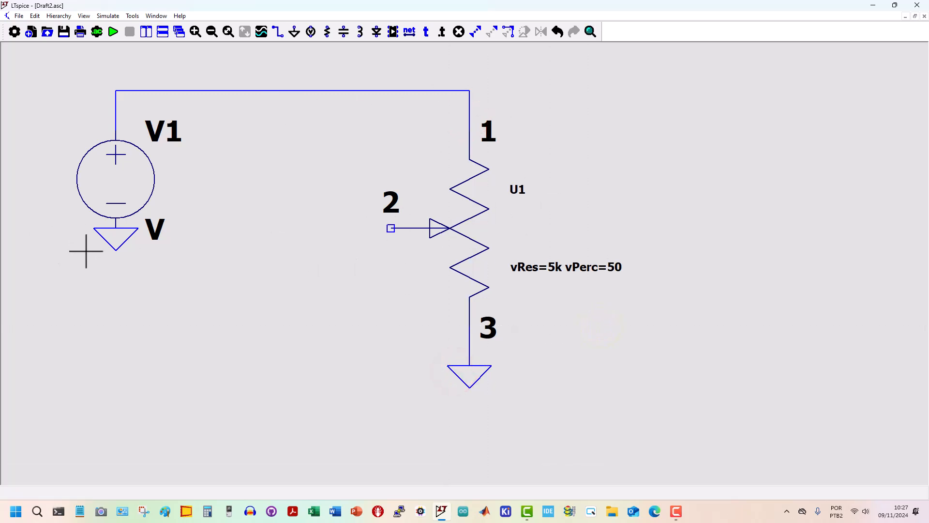
Set the value of V1 to 5 and place a DC operating point directive (.op) below and between the components.
right_click(153, 225)
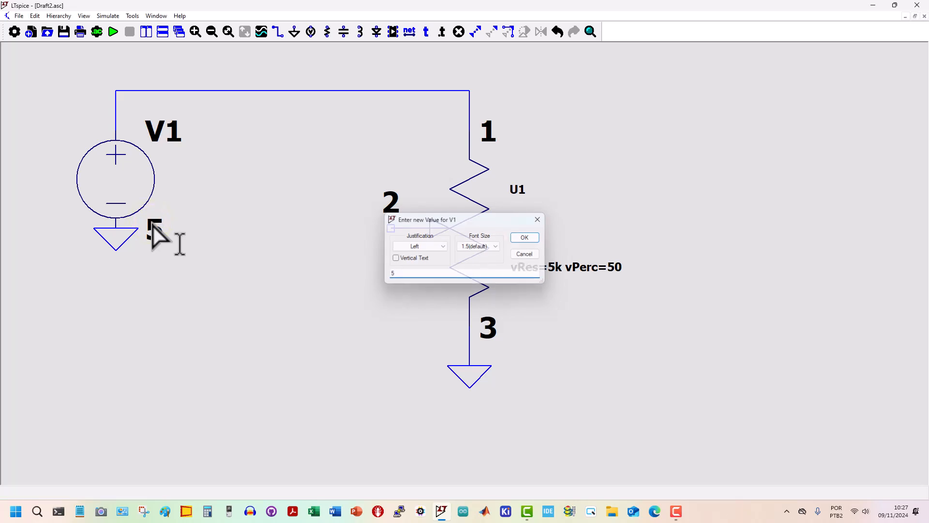
key(Return)
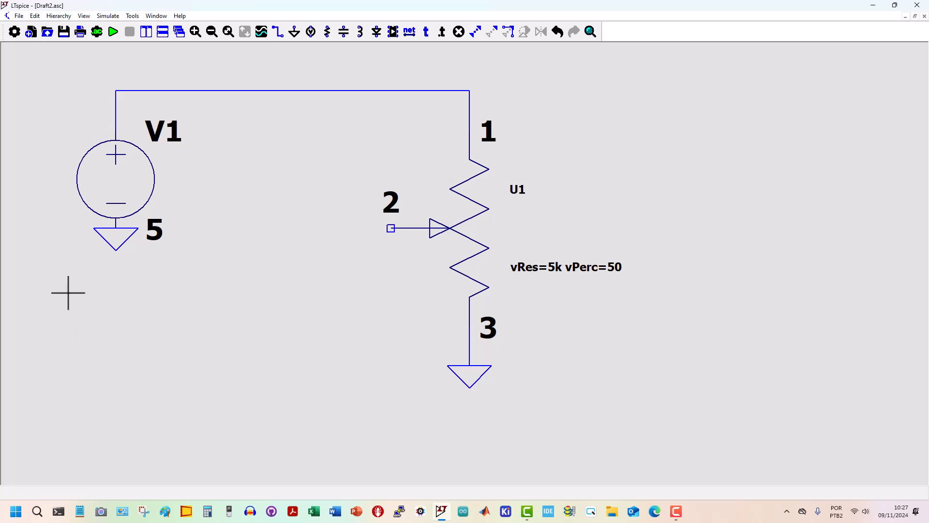
click(98, 33)
click(497, 183)
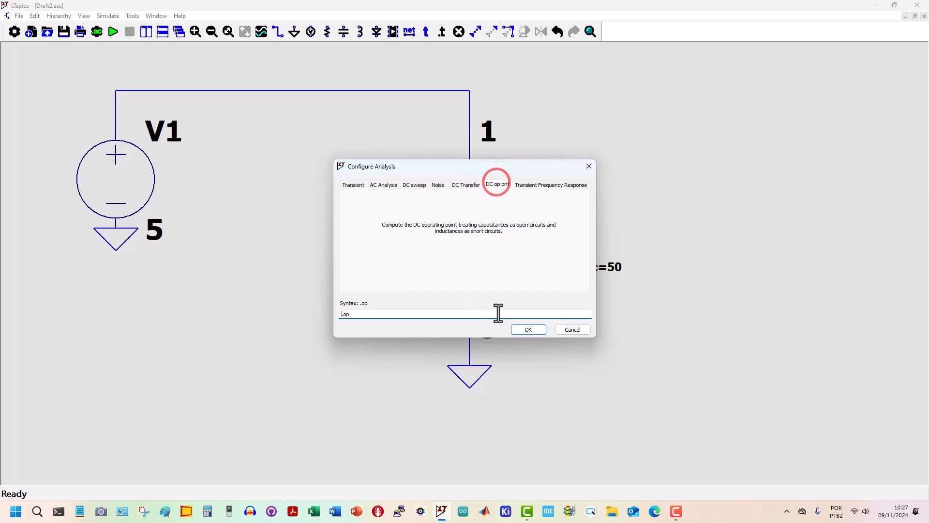
click(527, 329)
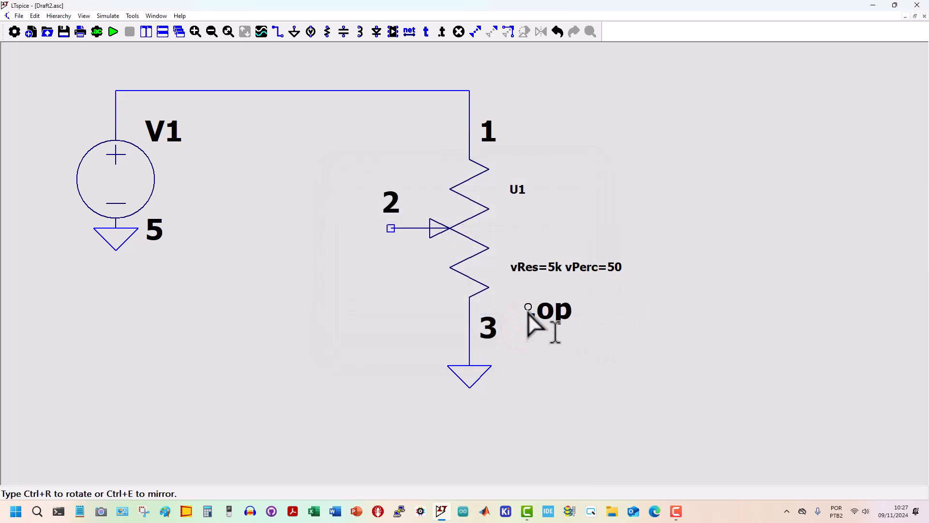
click(212, 358)
right_click(274, 233)
click(280, 166)
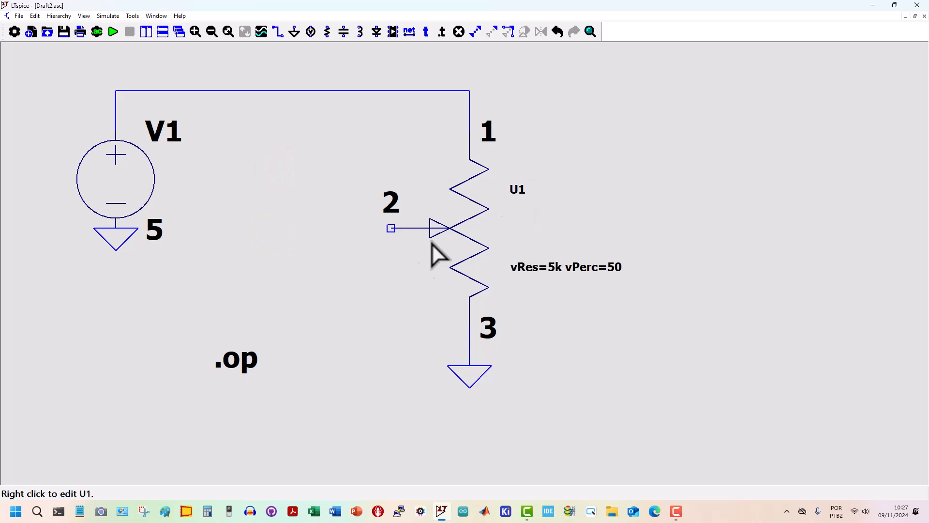
Run the operating point simulation, examine the node voltages and currents beside the circuit, and close the results.
click(114, 33)
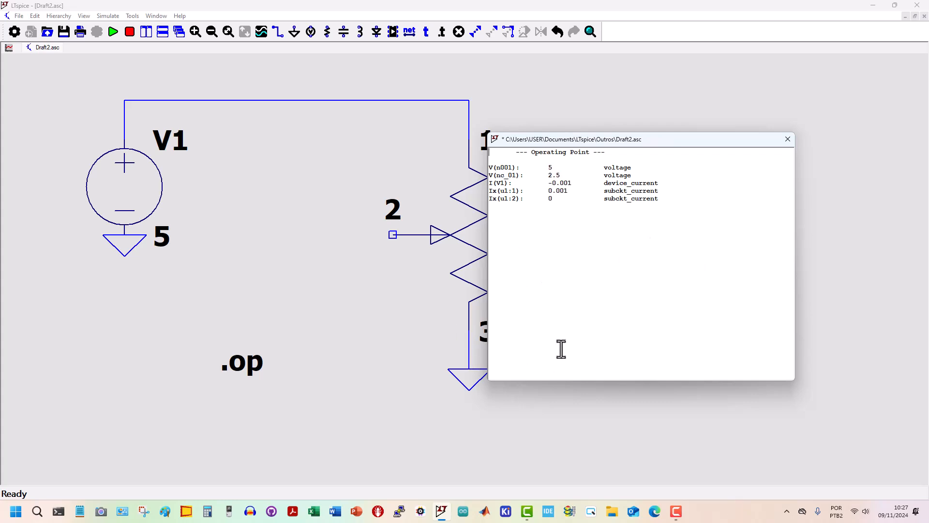
drag(697, 144, 746, 117)
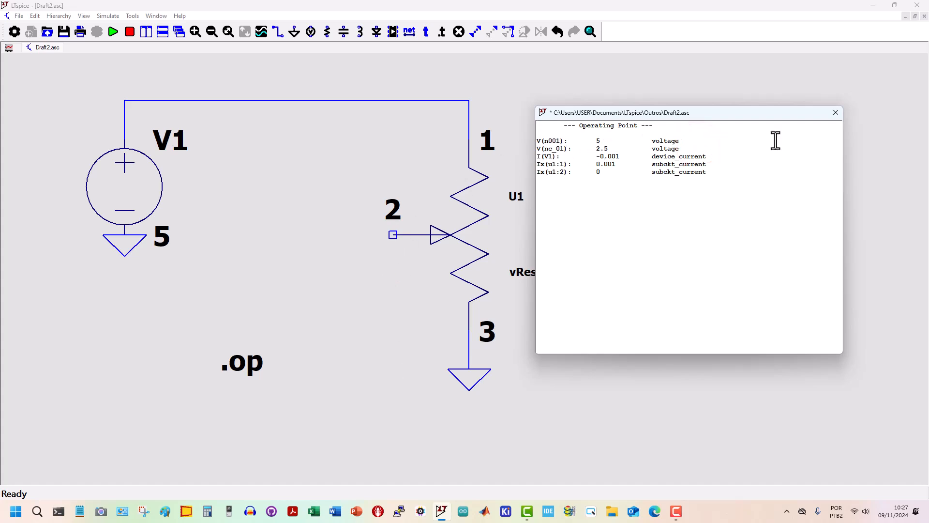
click(836, 112)
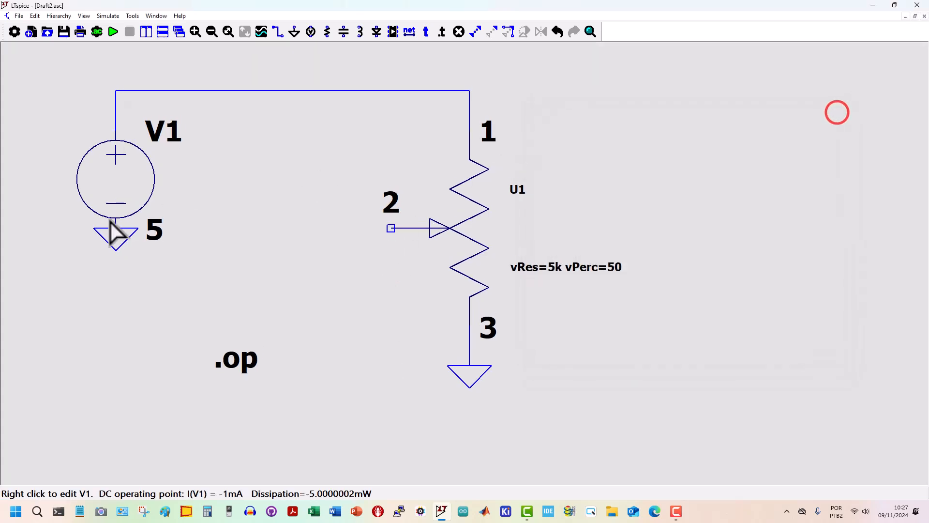
Set the value of V1 to 15, rerun the simulation to check the operating point, and close the results.
right_click(151, 227)
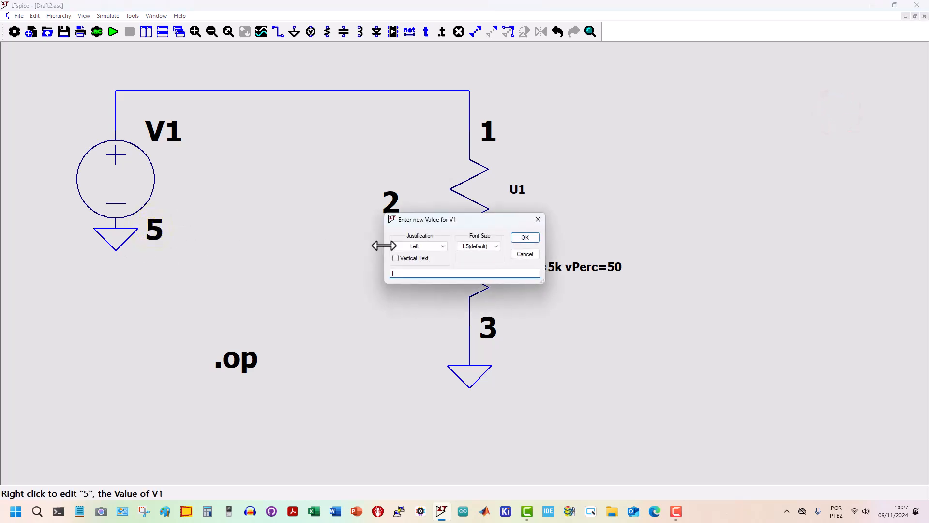
key(Return)
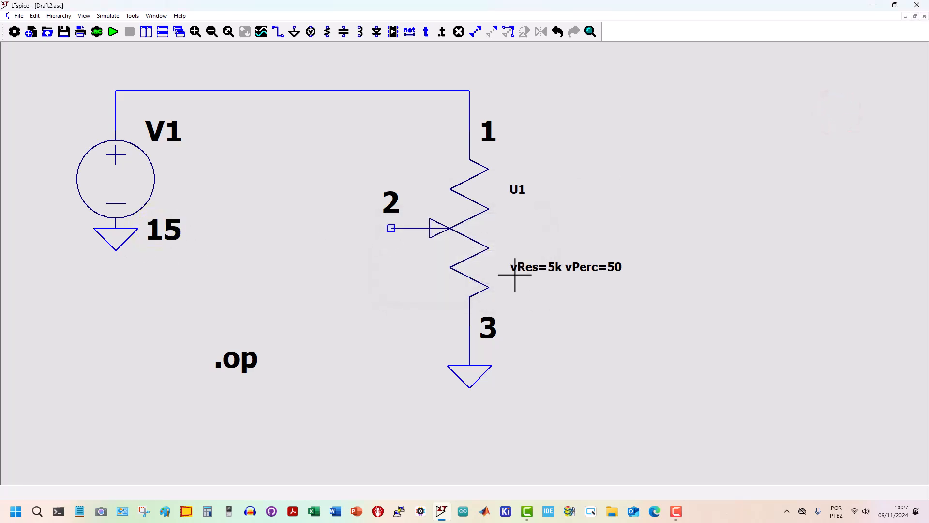
click(113, 32)
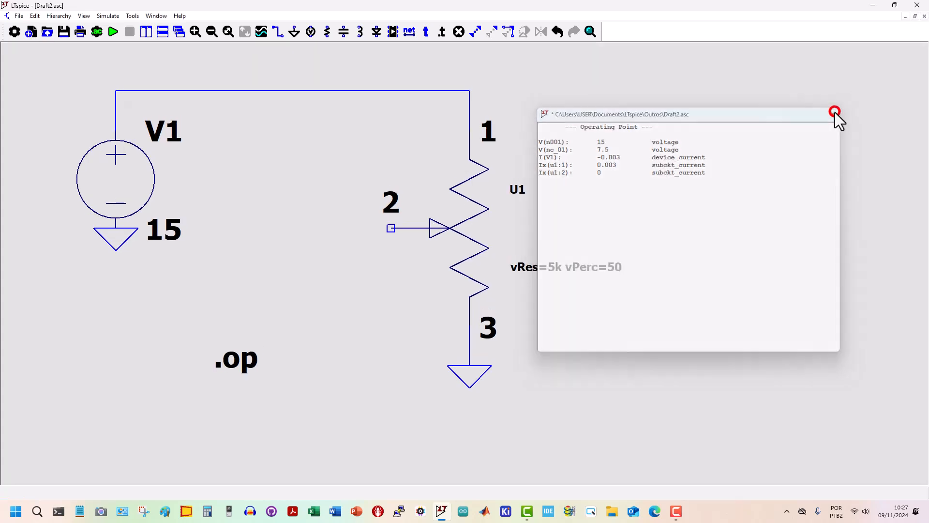
click(837, 113)
Set vRes to 1k in the SpiceLine of U1, rerun the simulation to check the currents, and close the results.
right_click(554, 267)
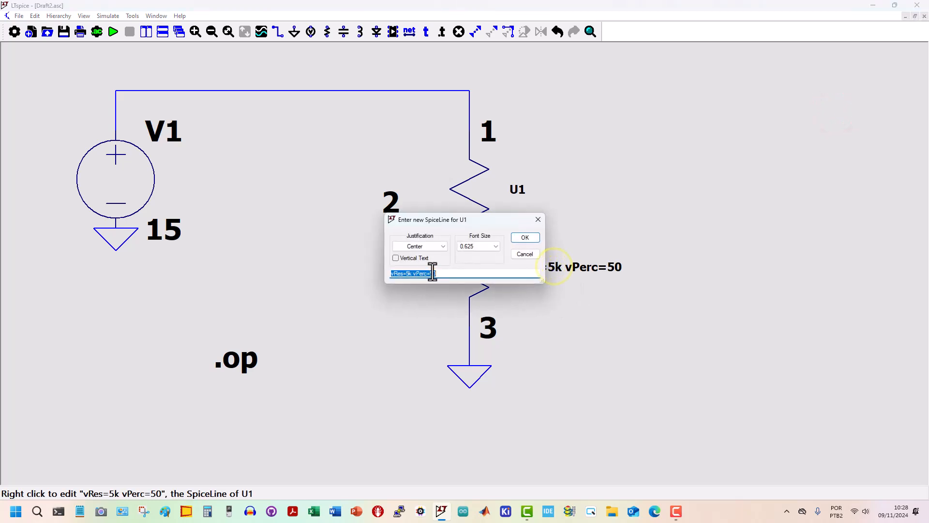
click(408, 273)
key(BackSpace)
text(1)
key(Return)
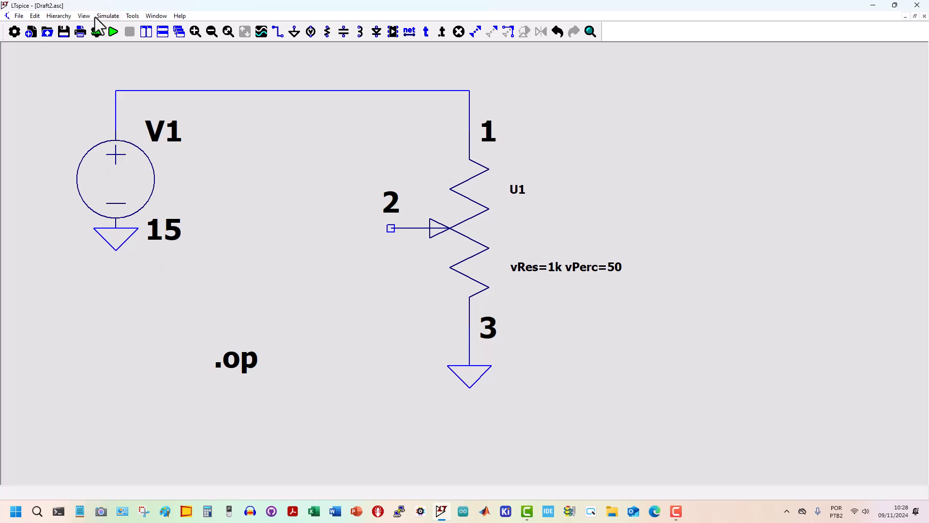
click(112, 32)
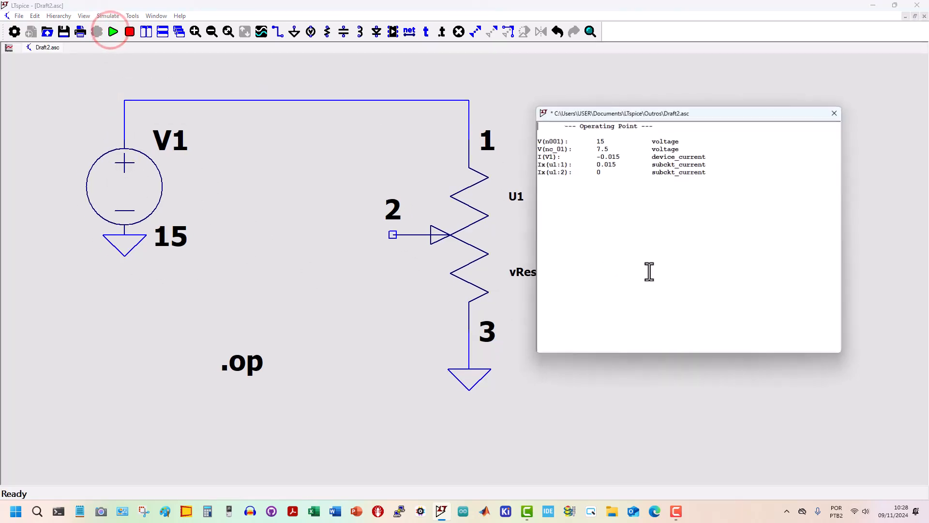
click(836, 113)
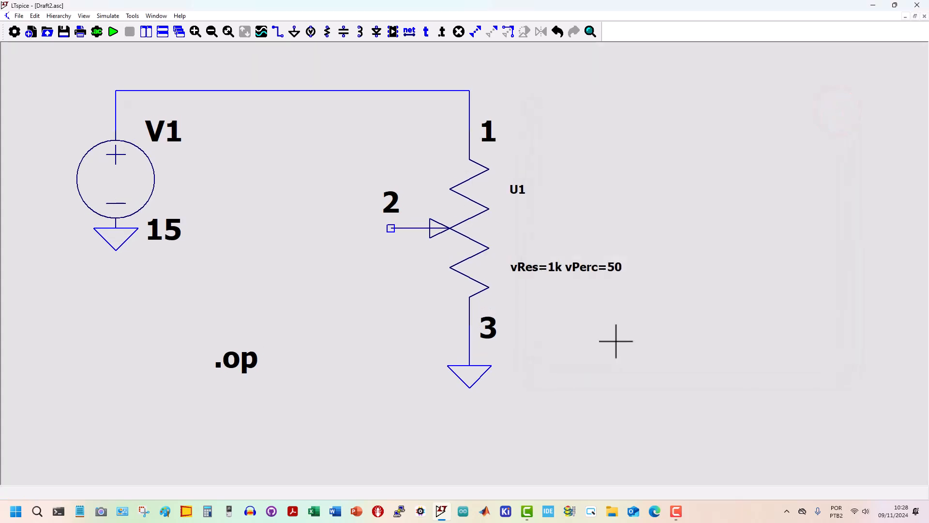